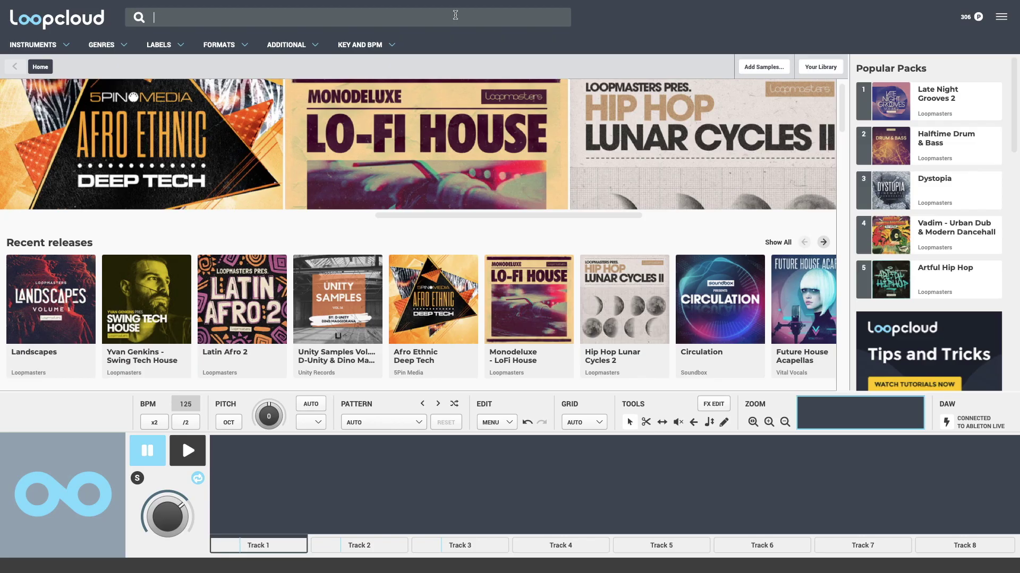
- Filter the library search to Kick, House and One shots
type("Kick")
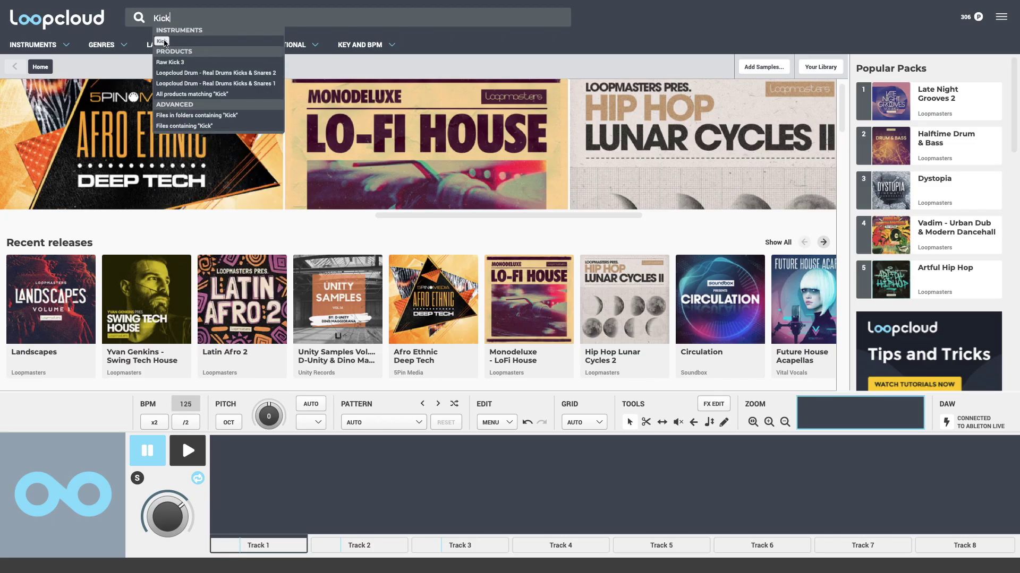
left_click(161, 41)
type("House")
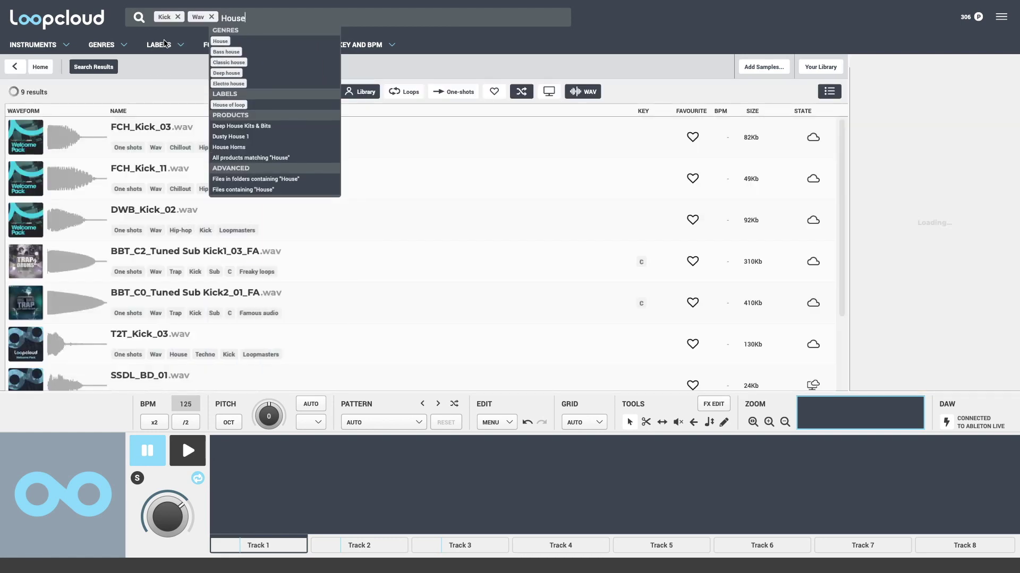
left_click(223, 42)
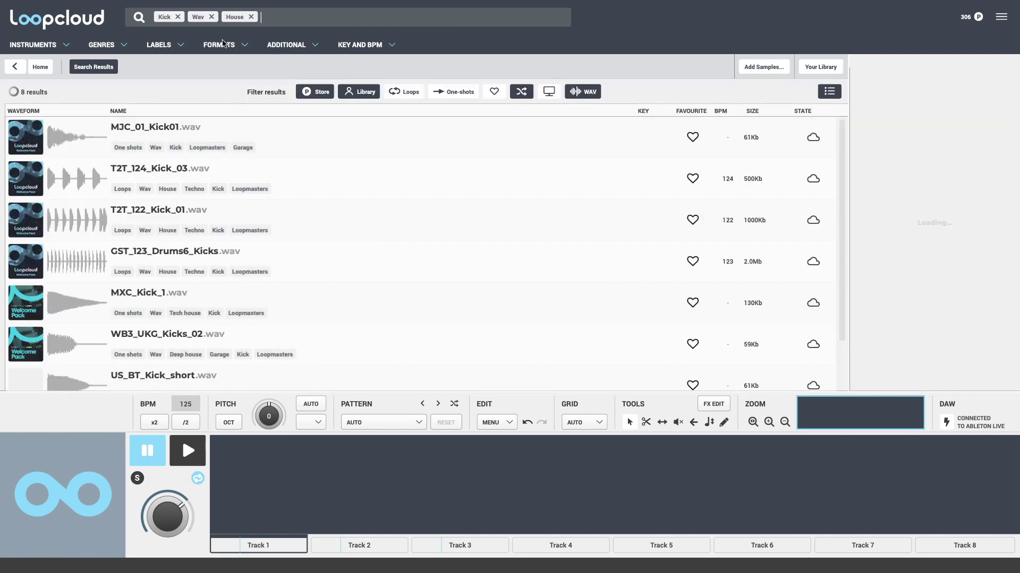
left_click(459, 94)
- Load JCU_Kick_A_006 onto Track 1 with the Kicks > House Kick 1 pattern and enlarge the editor
scroll(275, 195, "down", 1)
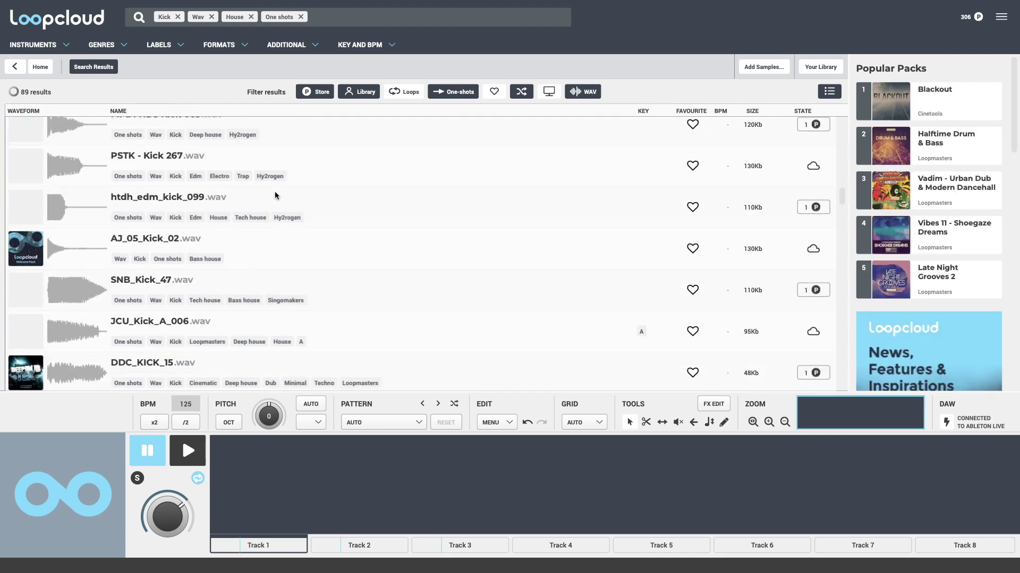
scroll(275, 195, "down", 3)
left_click(157, 194)
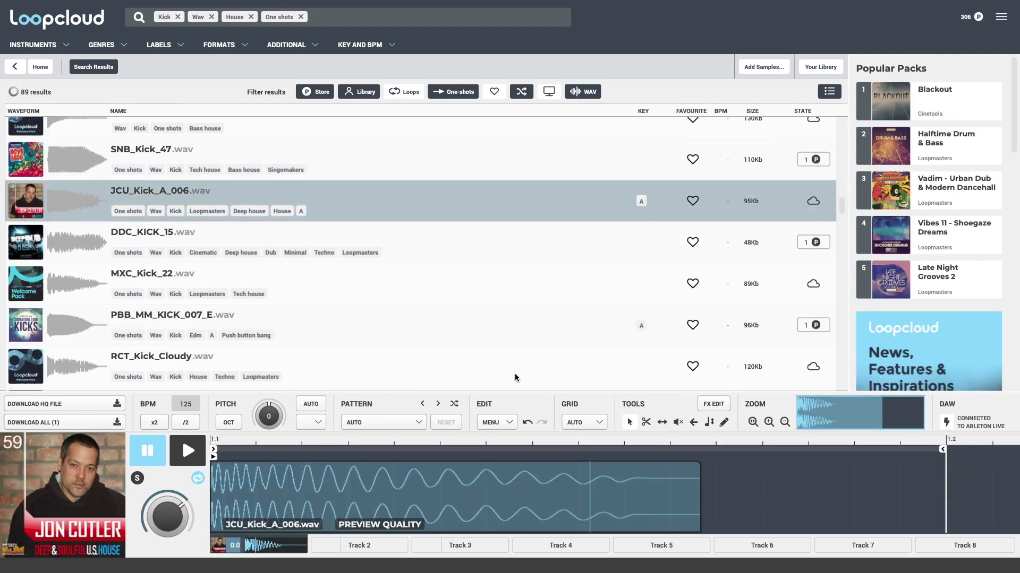
left_click(419, 423)
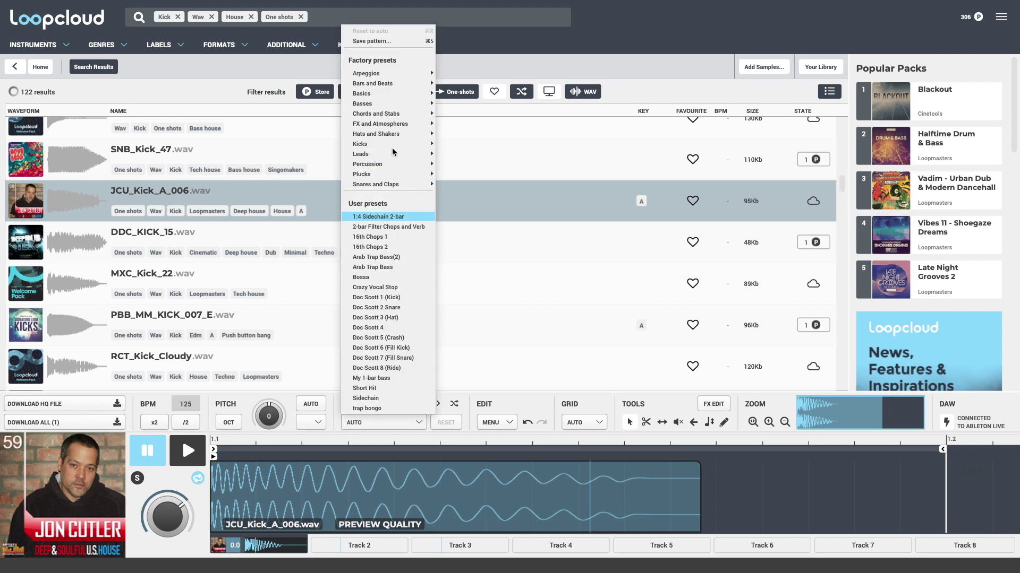
mouse_move(416, 146)
left_click(478, 236)
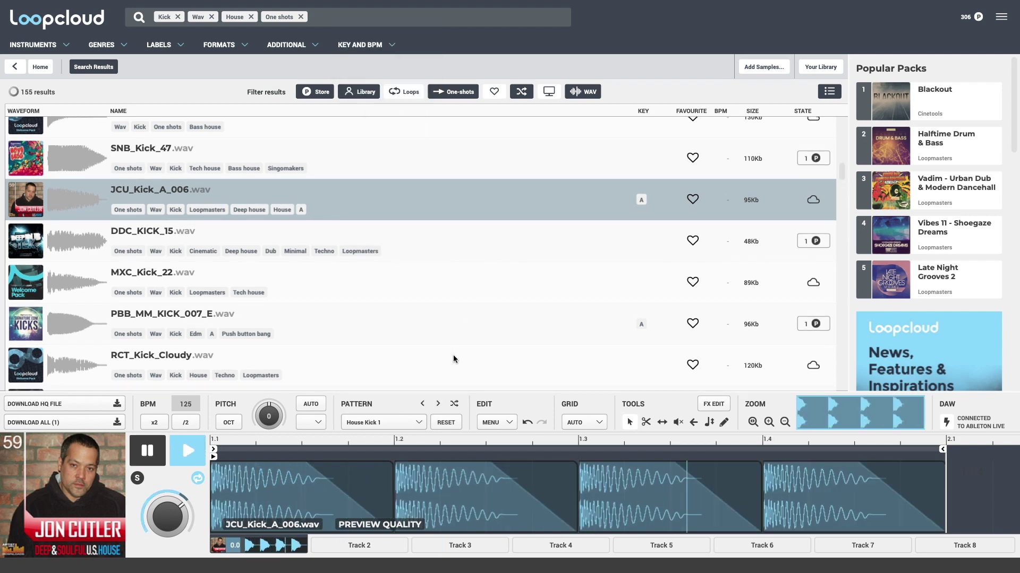
left_click_drag(476, 392, 484, 346)
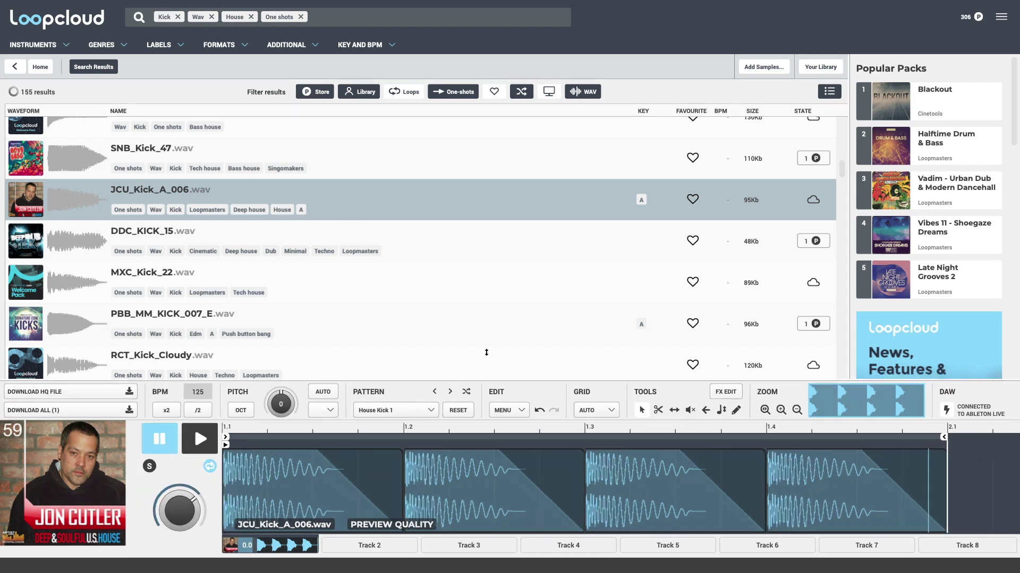
- On Track 2, replace the Kick search filter with Snare
left_click(295, 549)
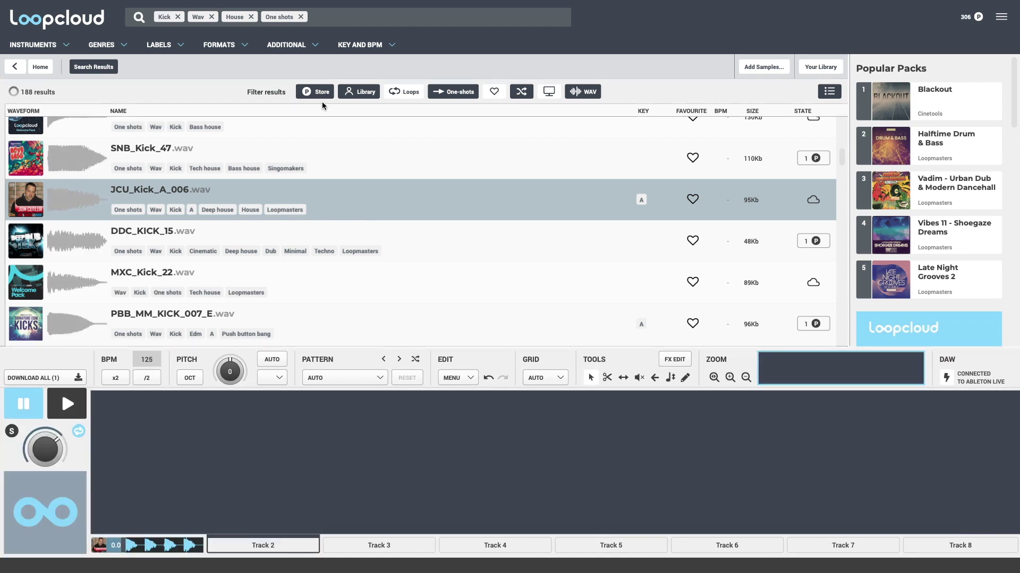
left_click(178, 17)
type("snare")
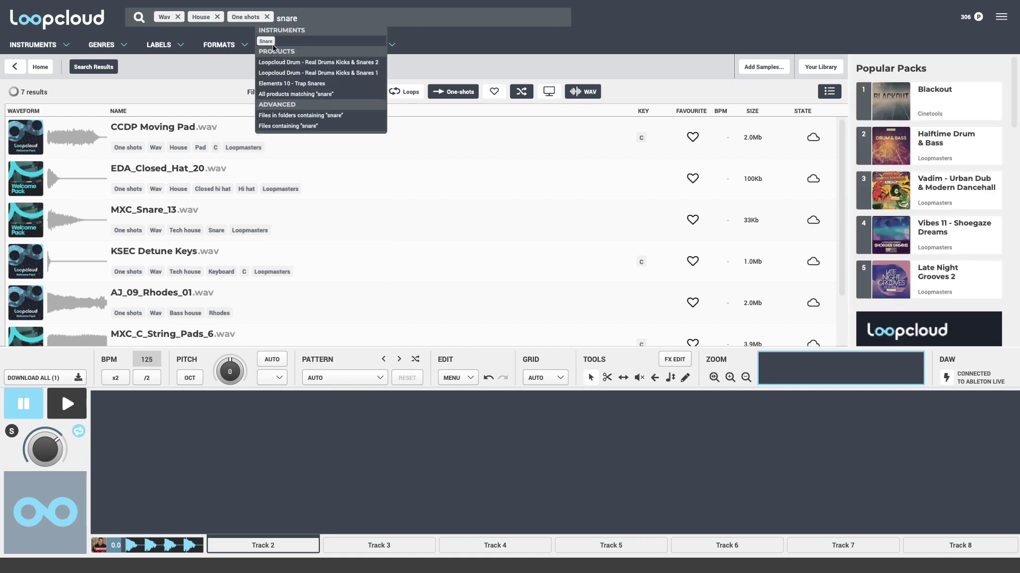
left_click(269, 42)
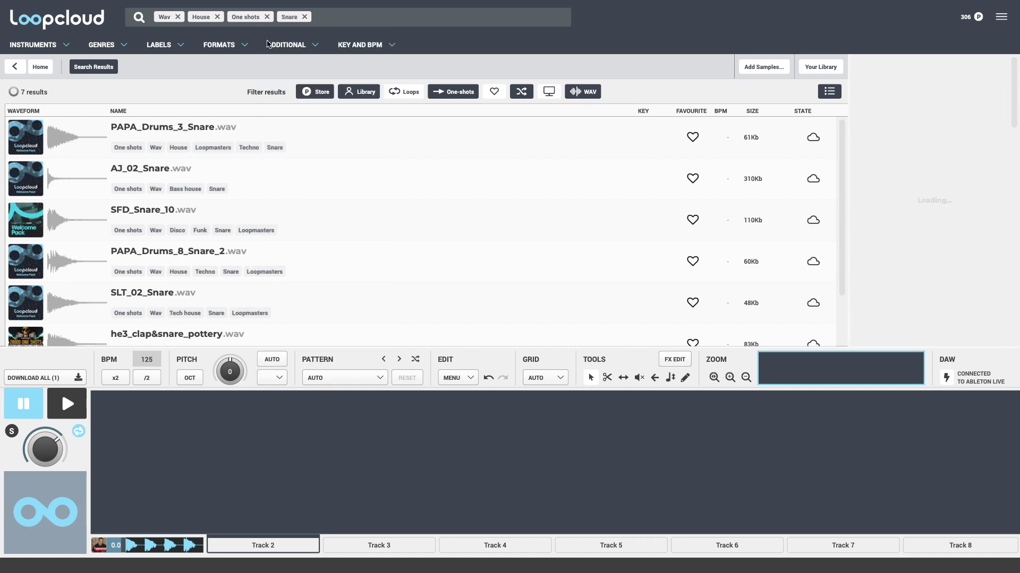
scroll(282, 299, "down", 1)
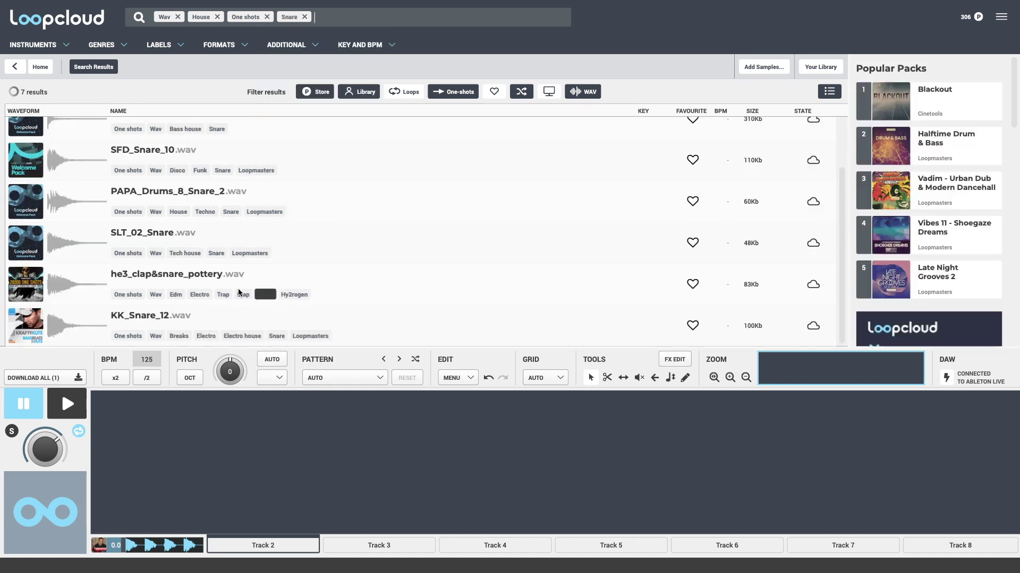
- Load he3_clap&snare_pottery with the House Snare 1 pattern and set track volume to -5.0
left_click(176, 282)
left_click(386, 379)
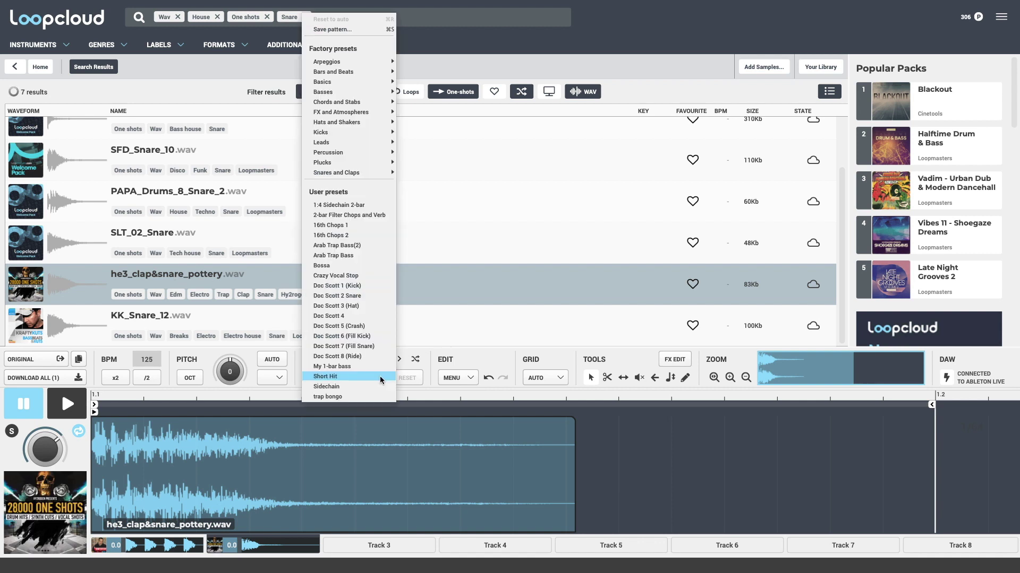
mouse_move(364, 176)
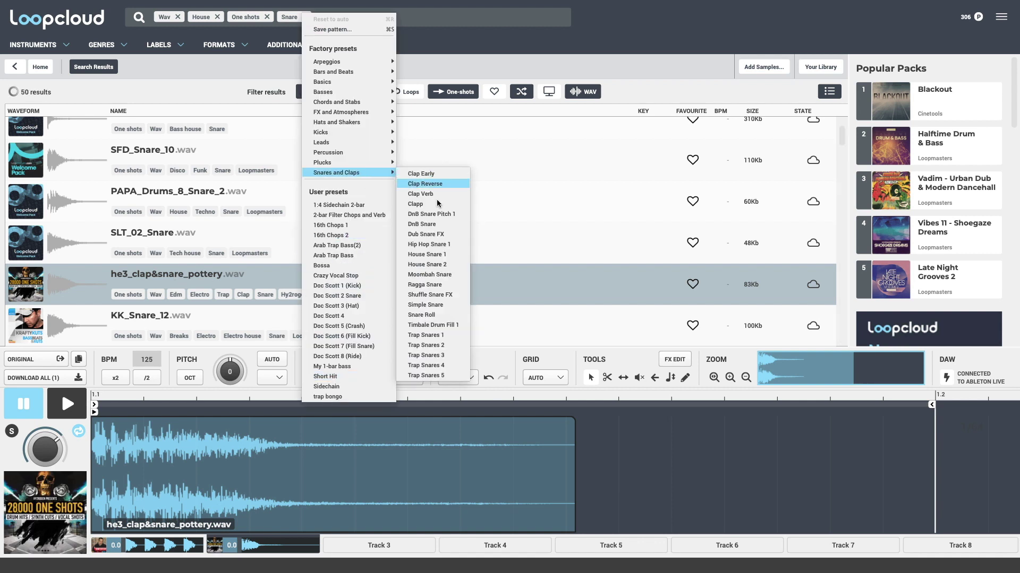
left_click(446, 254)
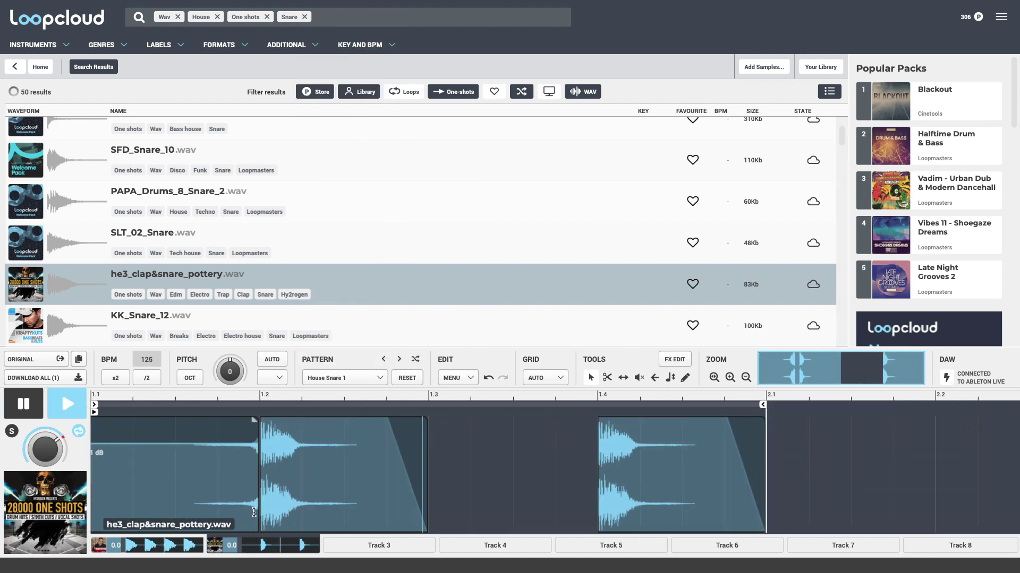
scroll(234, 546, "down", 2)
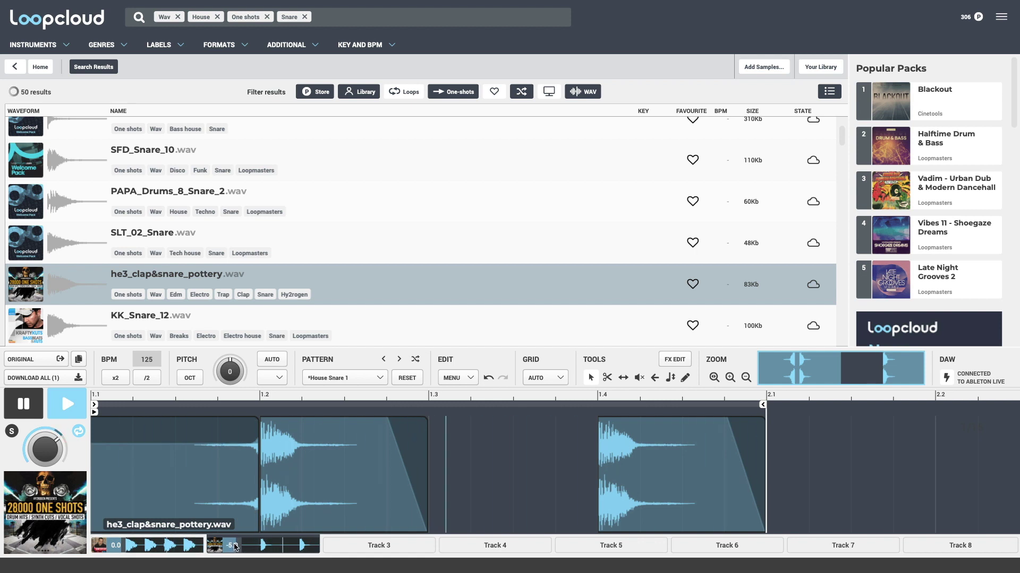
left_click(372, 547)
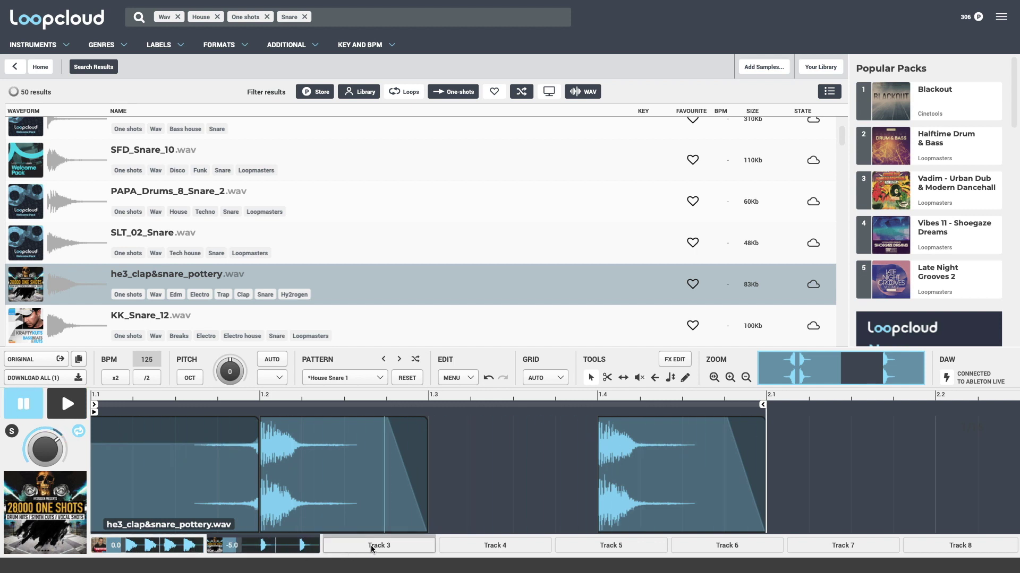
- Swap the Snare filter for Closed hi hat and load EDA_Closed_Hat_20 with the House Hats 3 pattern
left_click(305, 17)
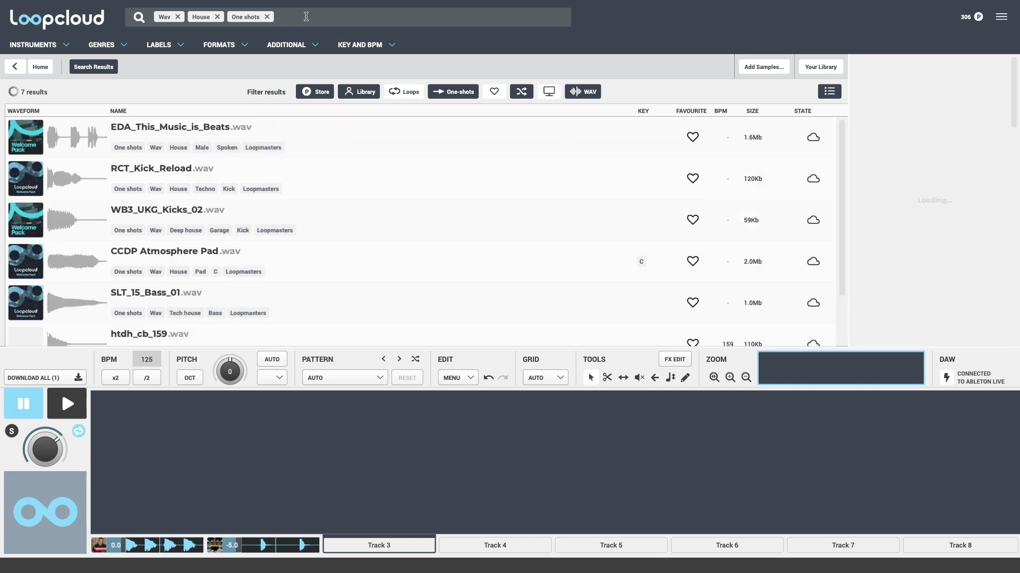
type("hat")
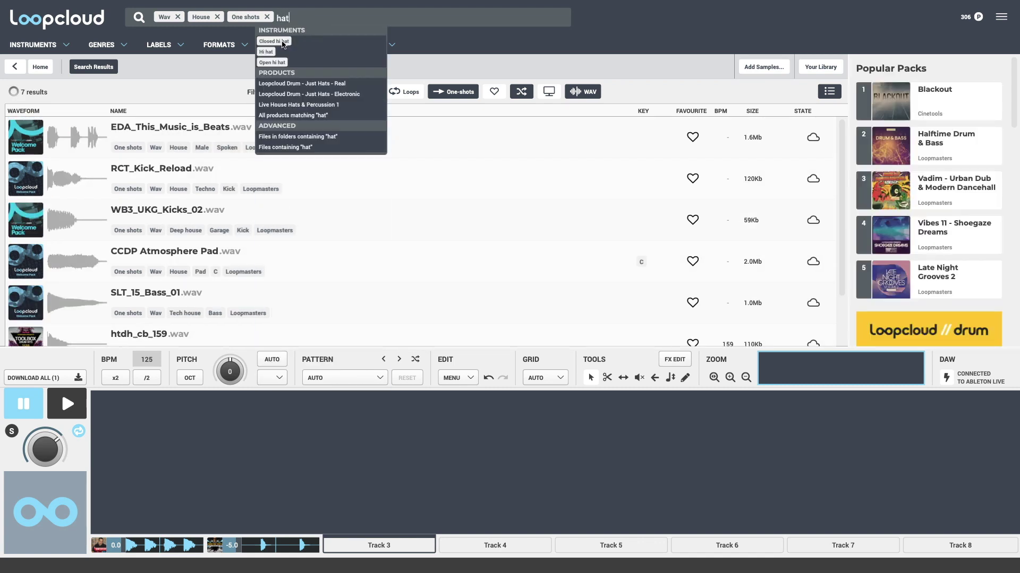
left_click(283, 42)
left_click(182, 134)
left_click(379, 378)
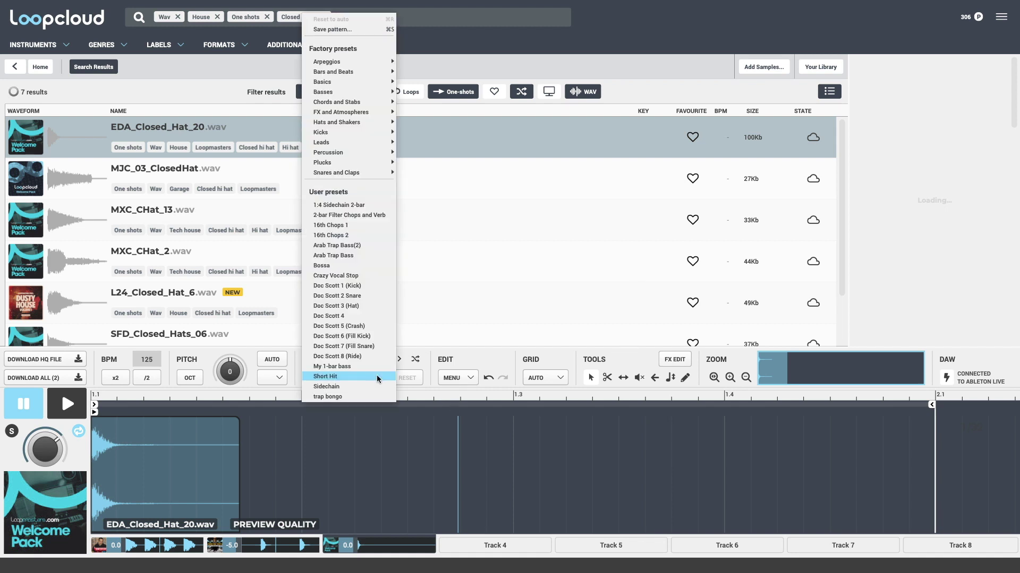
mouse_move(351, 123)
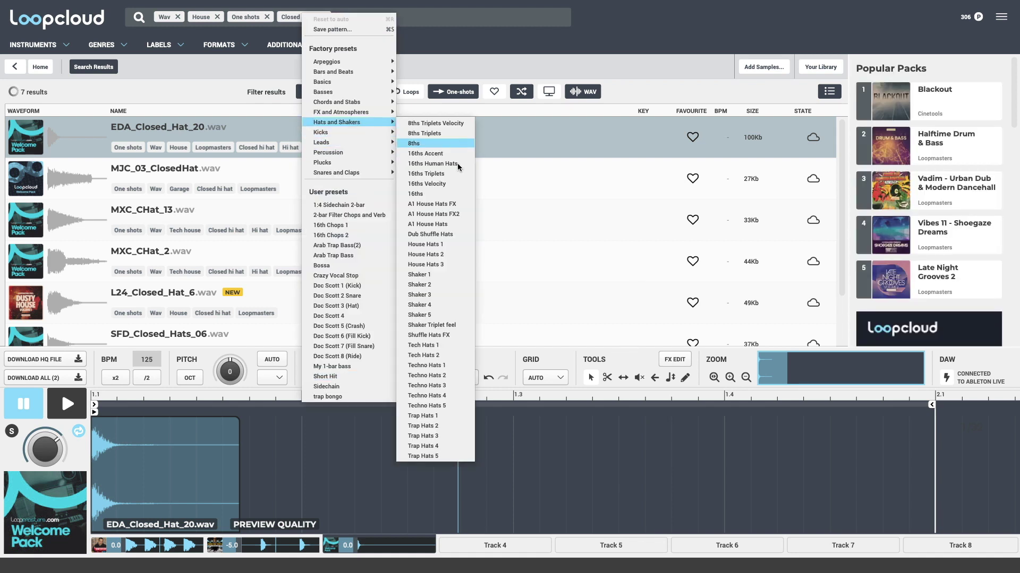
left_click(440, 255)
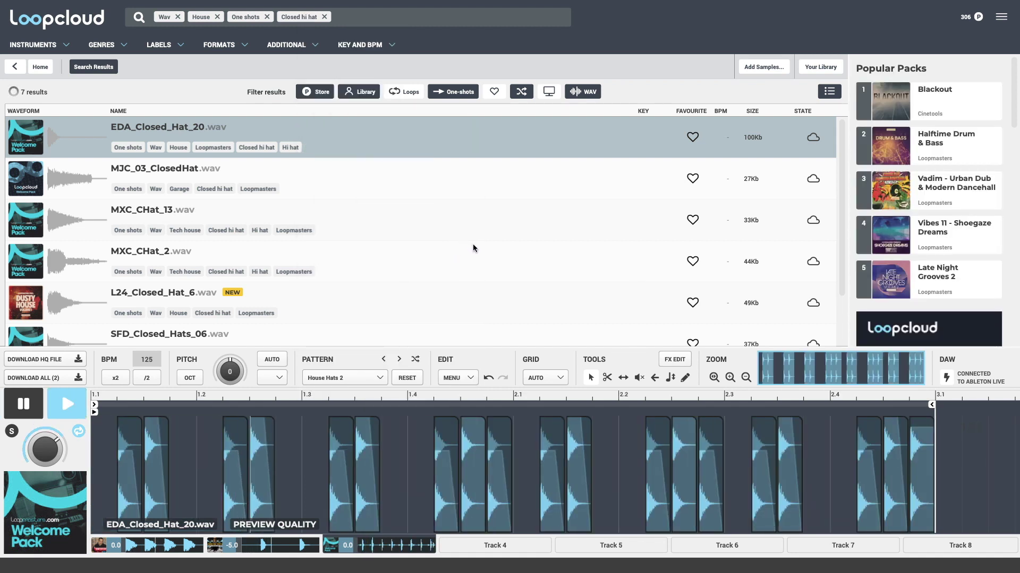
left_click(400, 360)
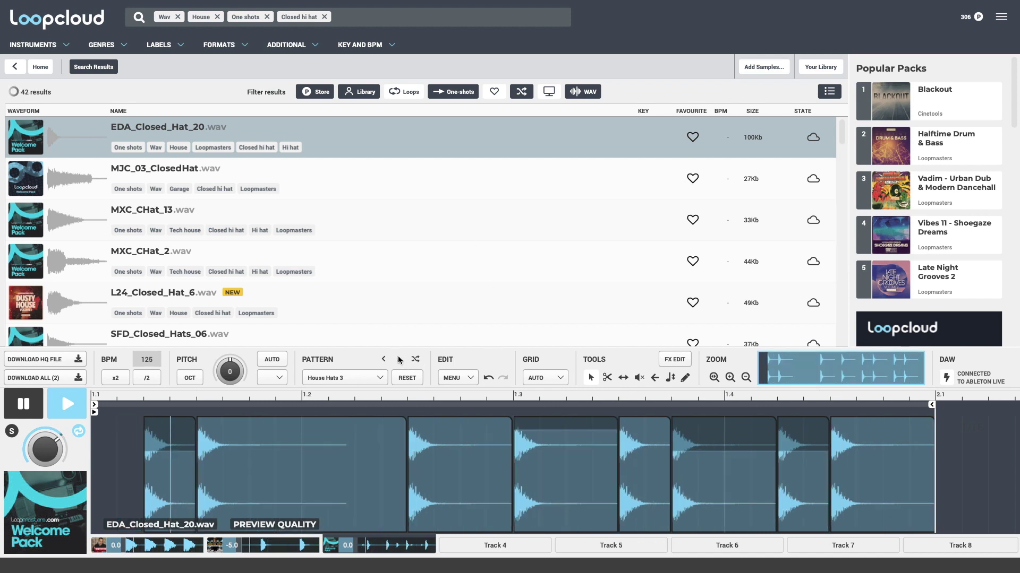
- Delete the hat hit at 1.3, lower the hit after 1.4 to -29.8 dB, and pause
double_click(554, 471)
mouse_move(715, 445)
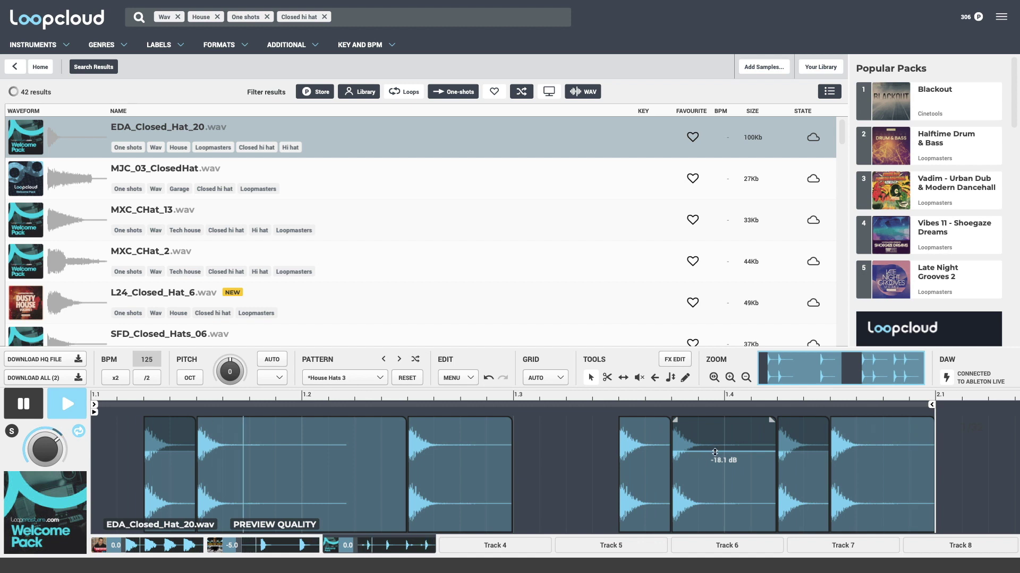
left_click_drag(715, 453, 717, 454)
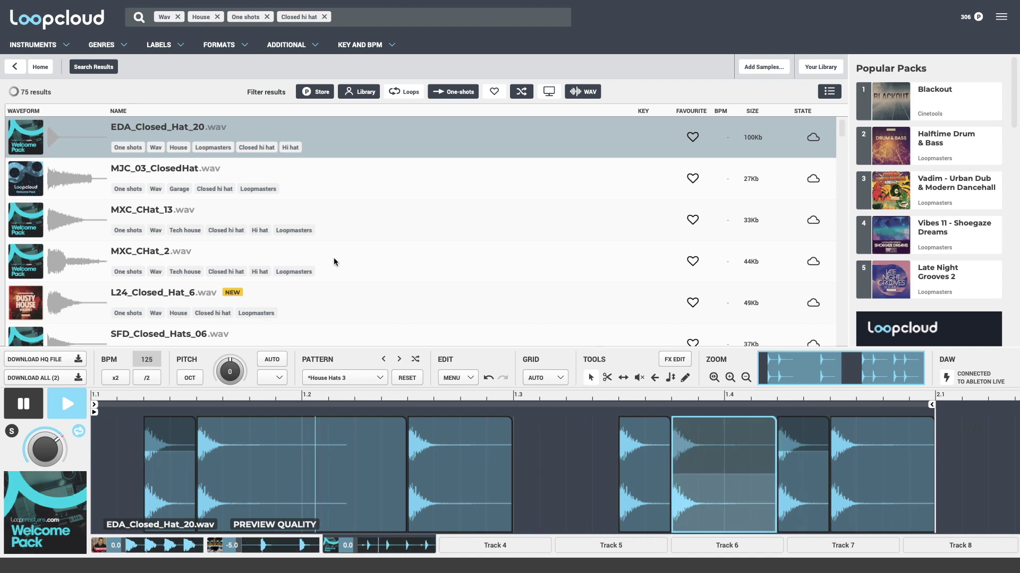
key("space")
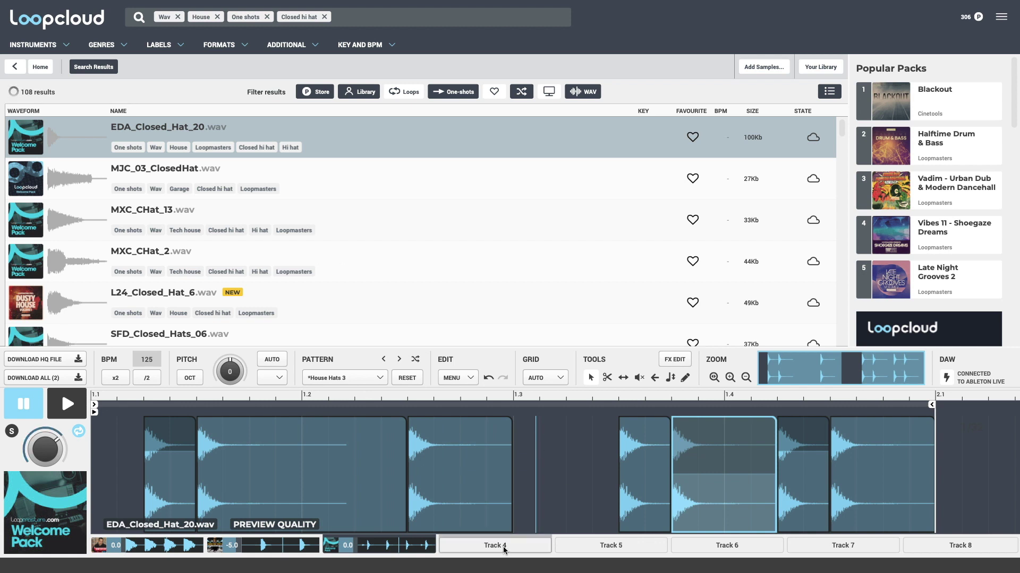
- On Track 4, swap the Closed hi hat filter for Bongo and load T2T_Bongo_02
left_click(505, 546)
left_click(325, 17)
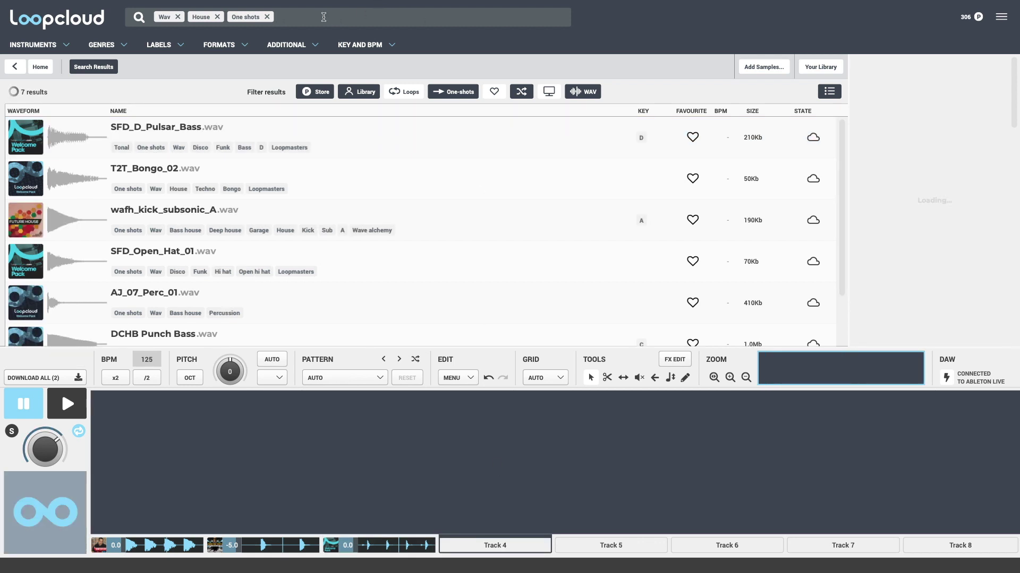
type("bongo")
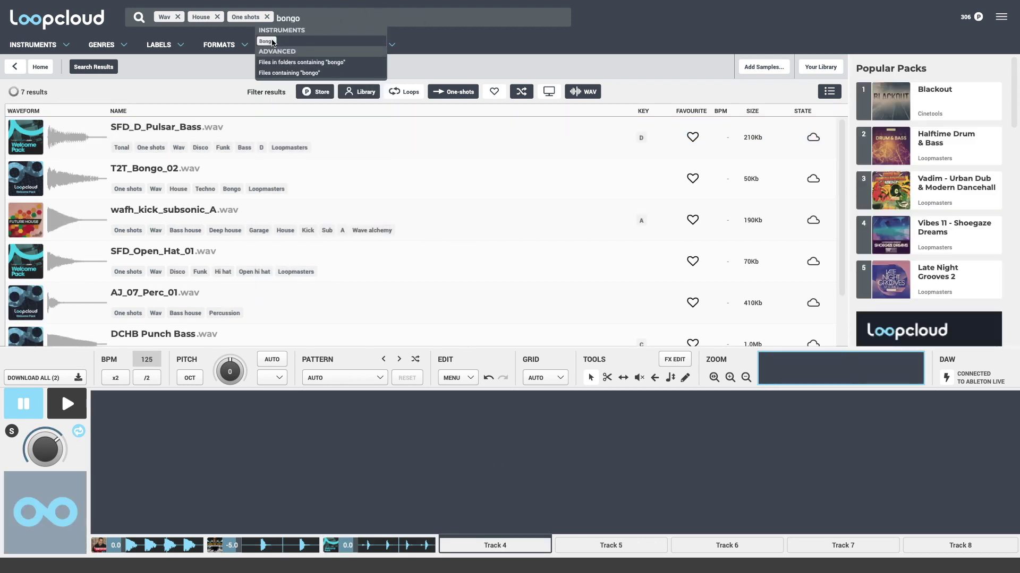
left_click(265, 41)
left_click(152, 134)
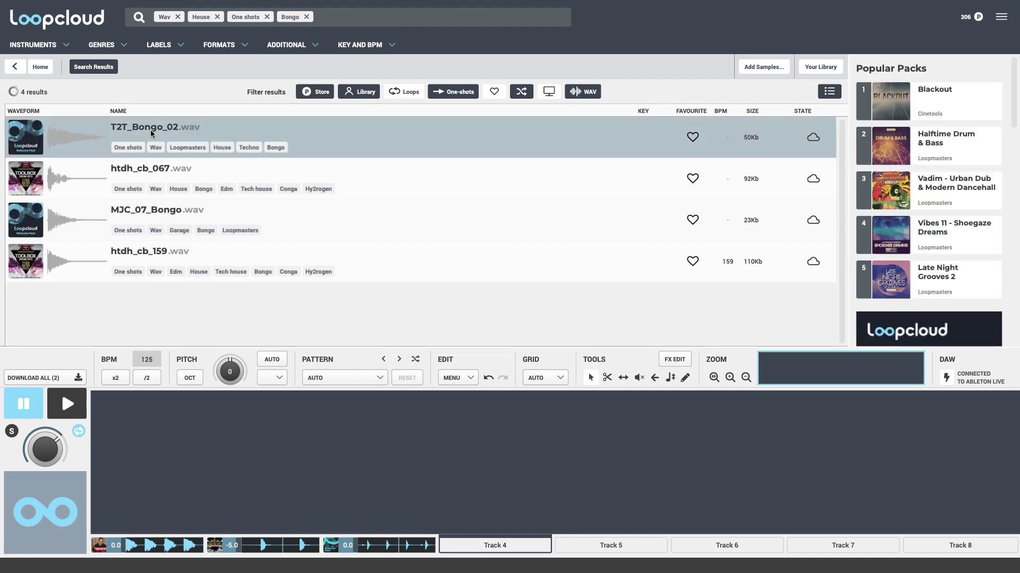
- Place bongo hits just before 1.2 and just after 1.3, leaving the track soloed
left_click(11, 432)
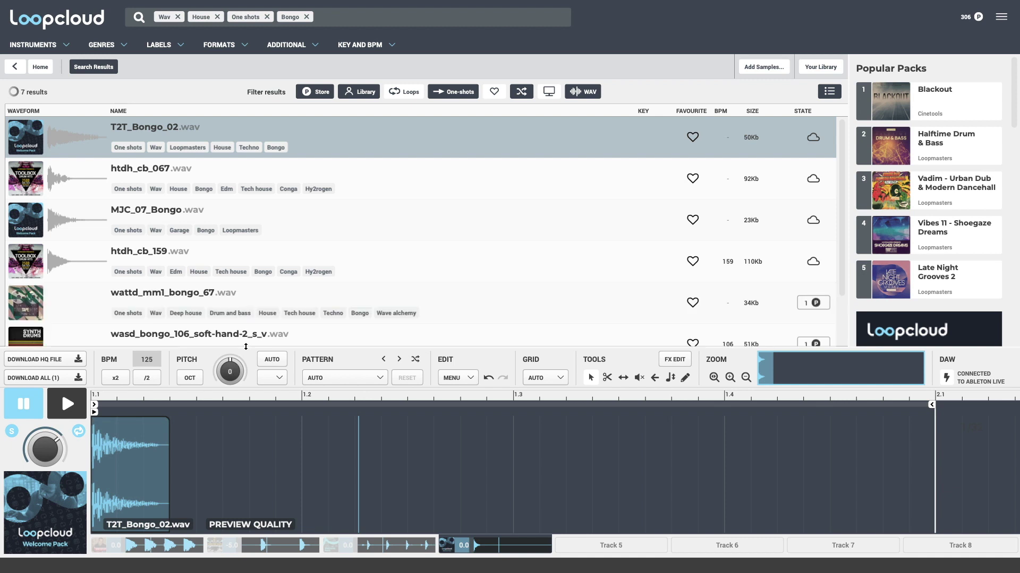
left_click_drag(247, 346, 247, 302)
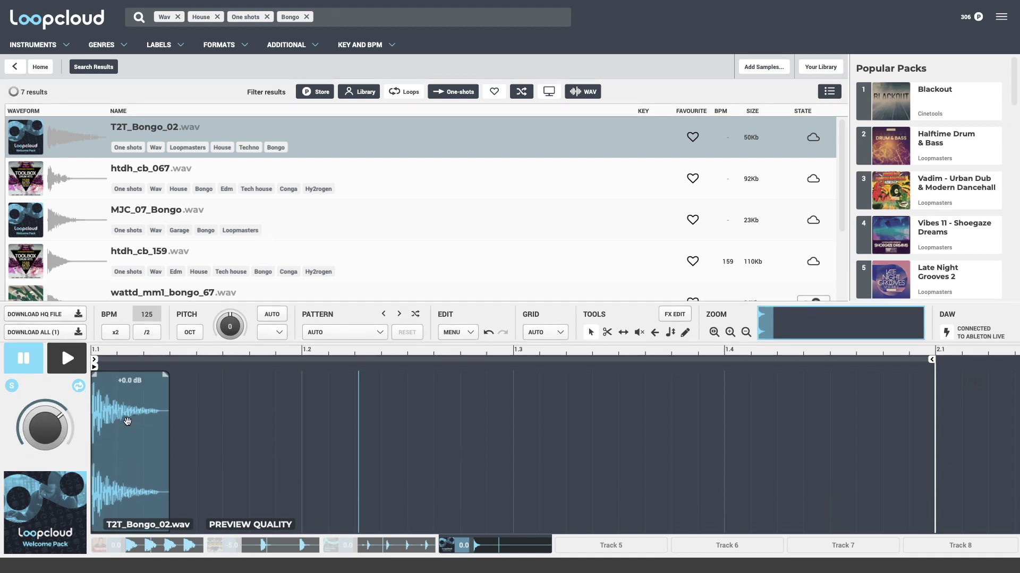
left_click_drag(130, 422, 221, 418)
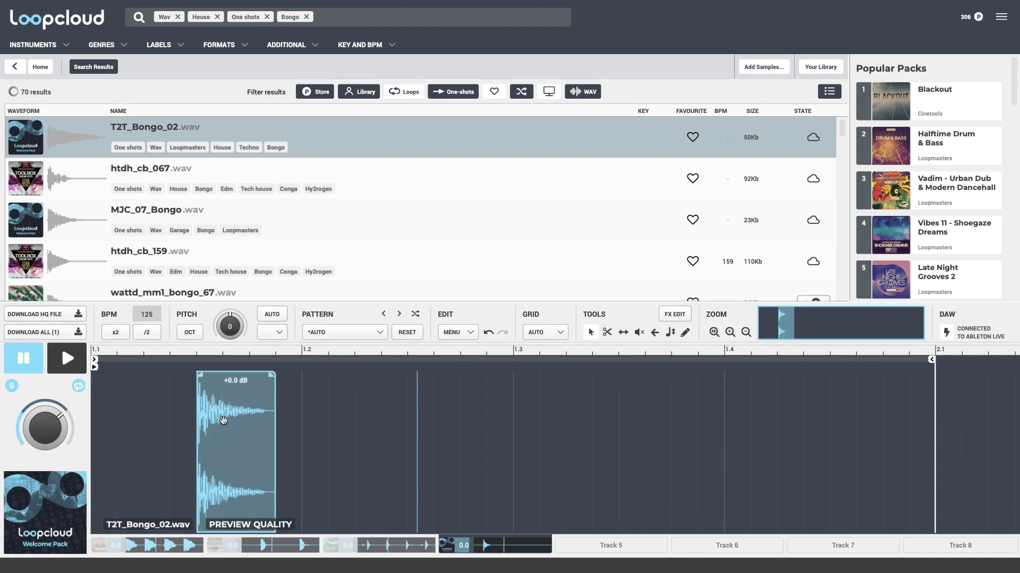
left_click_drag(217, 422, 588, 430)
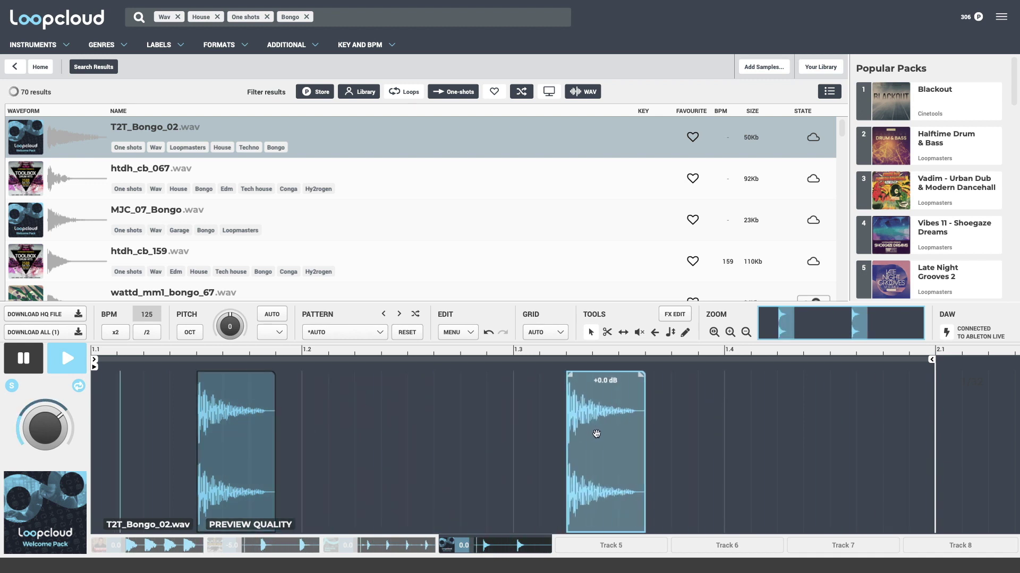
left_click(12, 389)
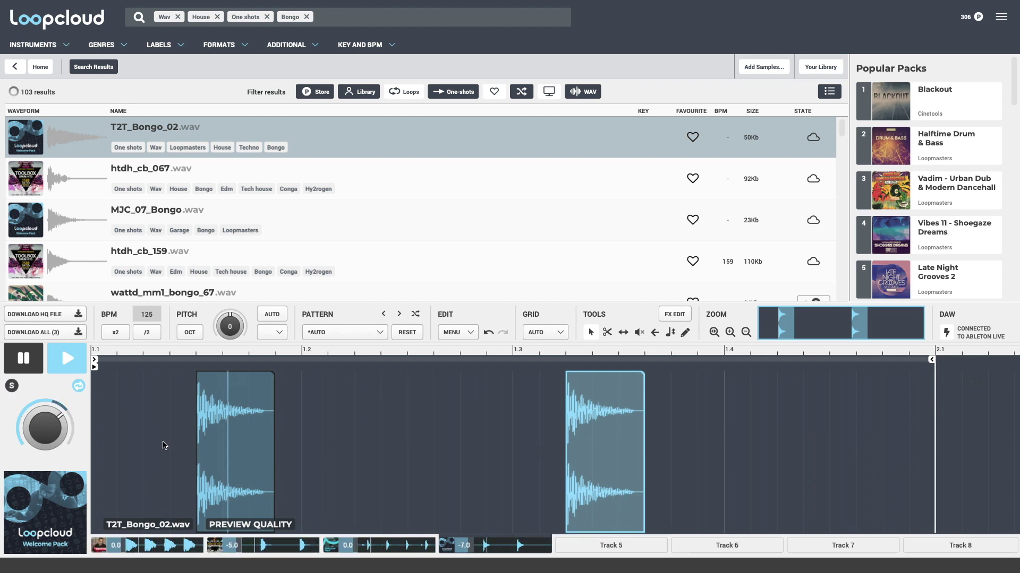
left_click(449, 546)
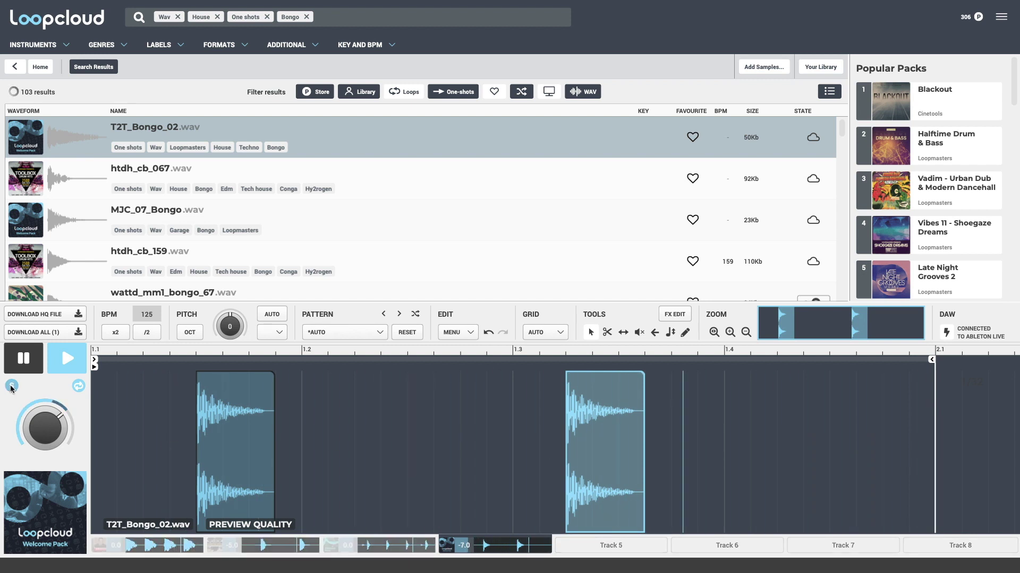
- Add the Reverb > Percussion Enhancer factory preset to the bongo track
left_click(674, 314)
left_click(1006, 277)
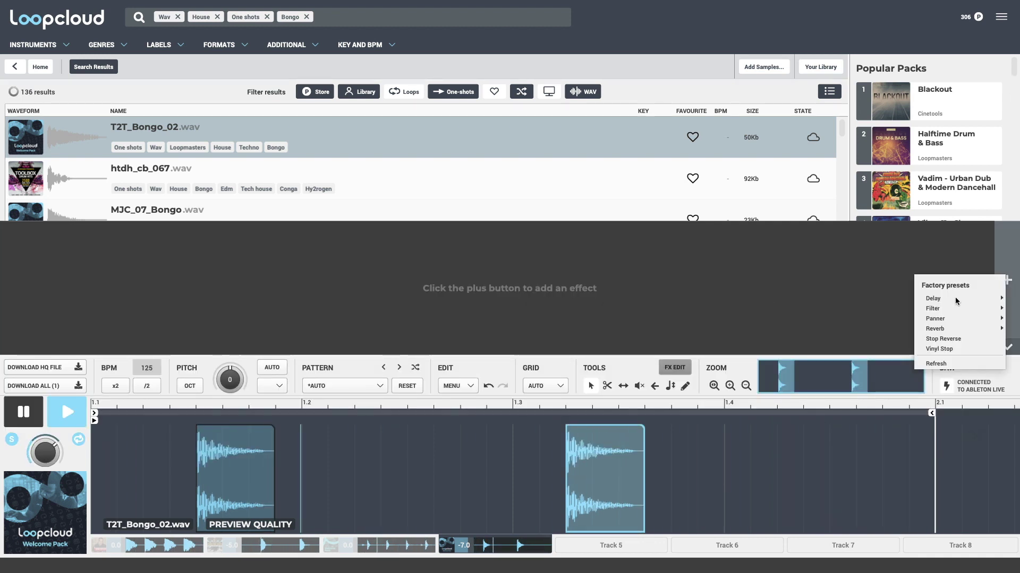
mouse_move(952, 332)
left_click(876, 308)
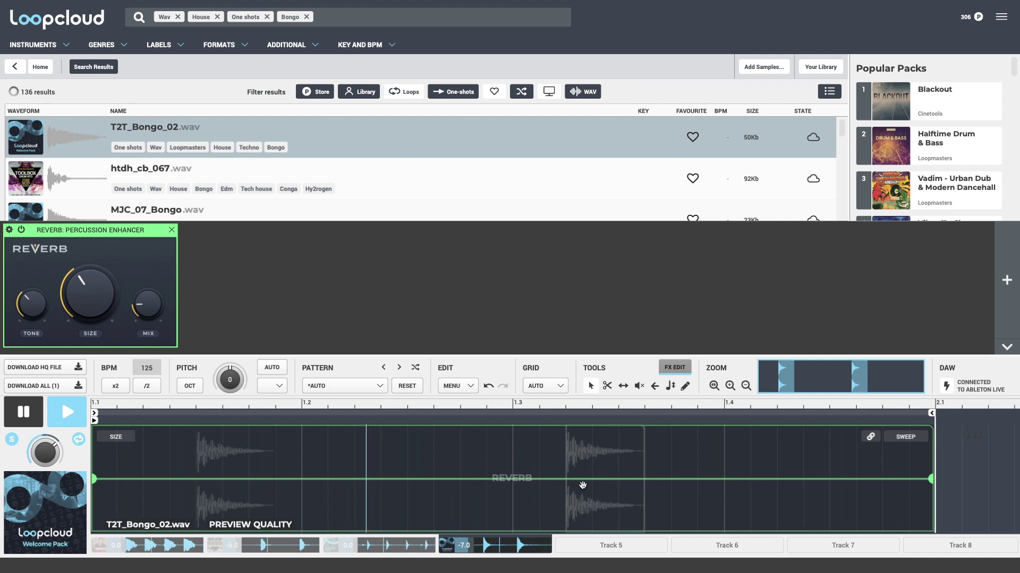
- Split the reverb automation in two, raising the second section and lowering the first, then unsolo
left_click(565, 480)
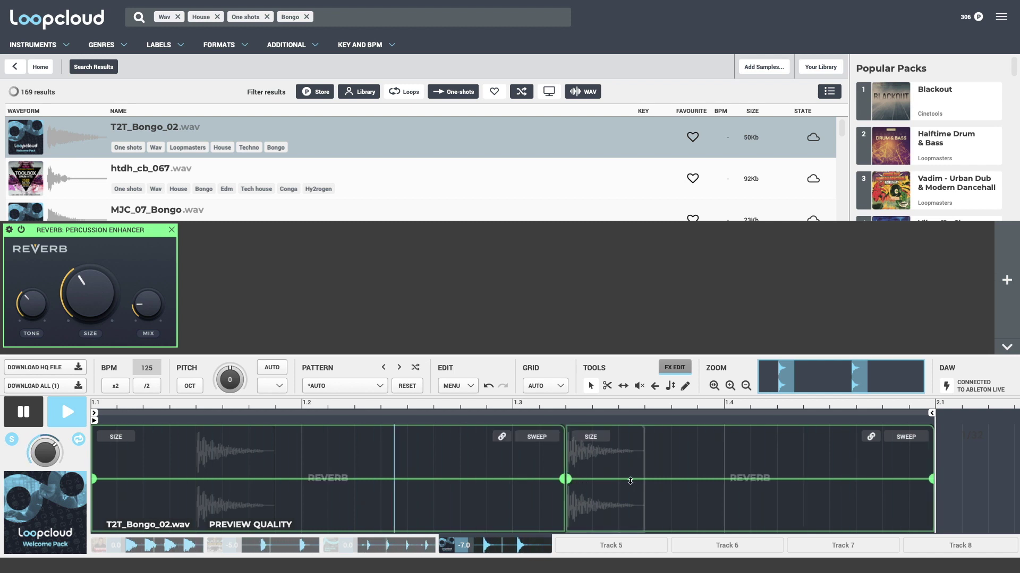
left_click_drag(706, 471, 706, 444)
left_click_drag(511, 479, 514, 492)
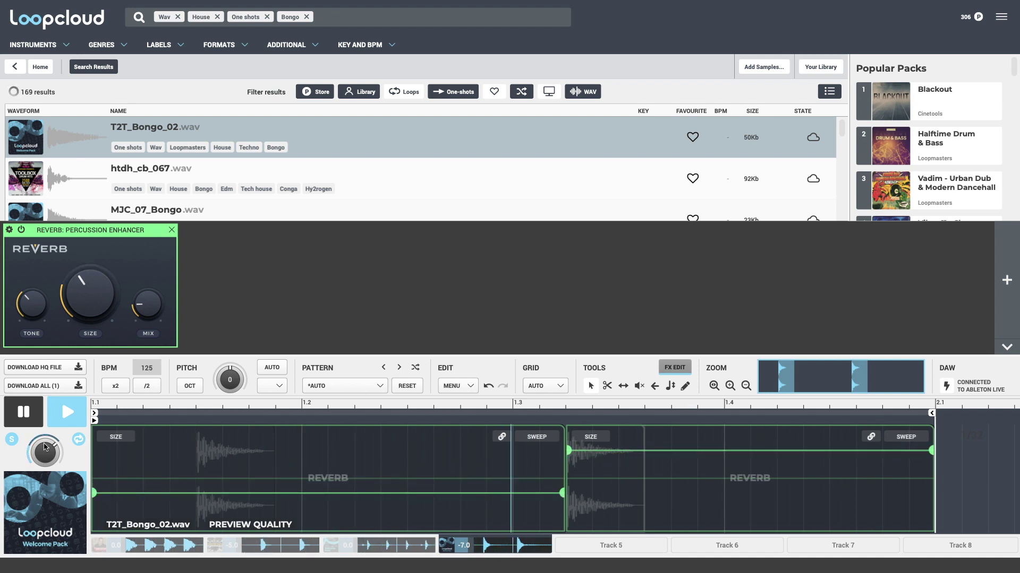
left_click(13, 439)
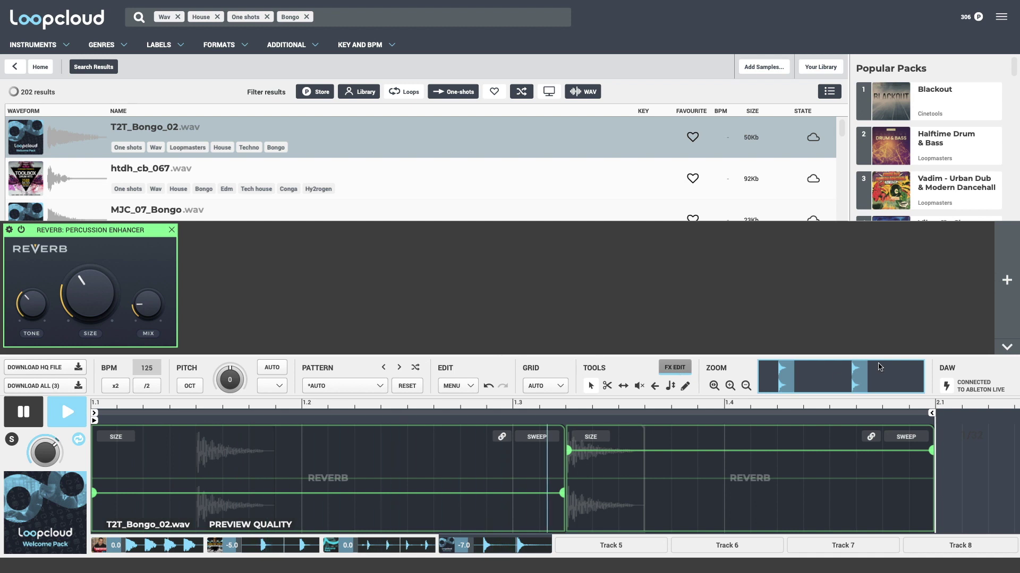
- Close the effects editor, start playback, and clear the Bongo and One shots filters for Track 5
left_click(1007, 347)
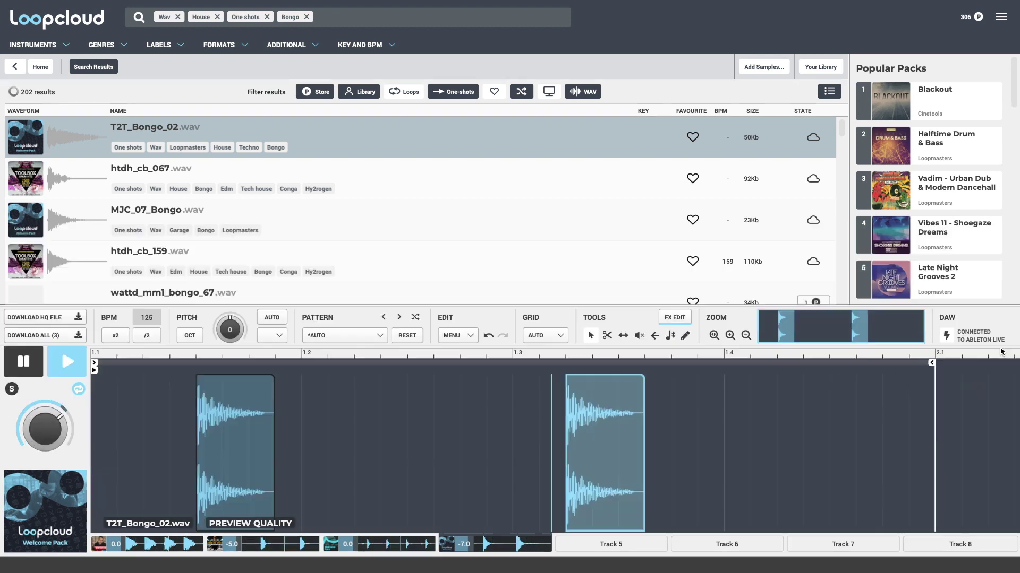
key("space")
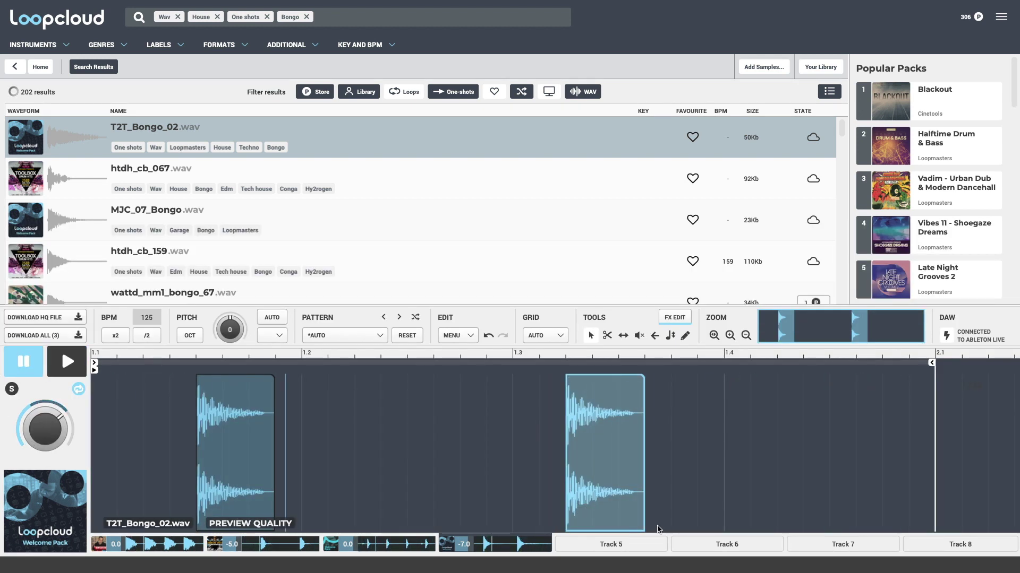
left_click(619, 546)
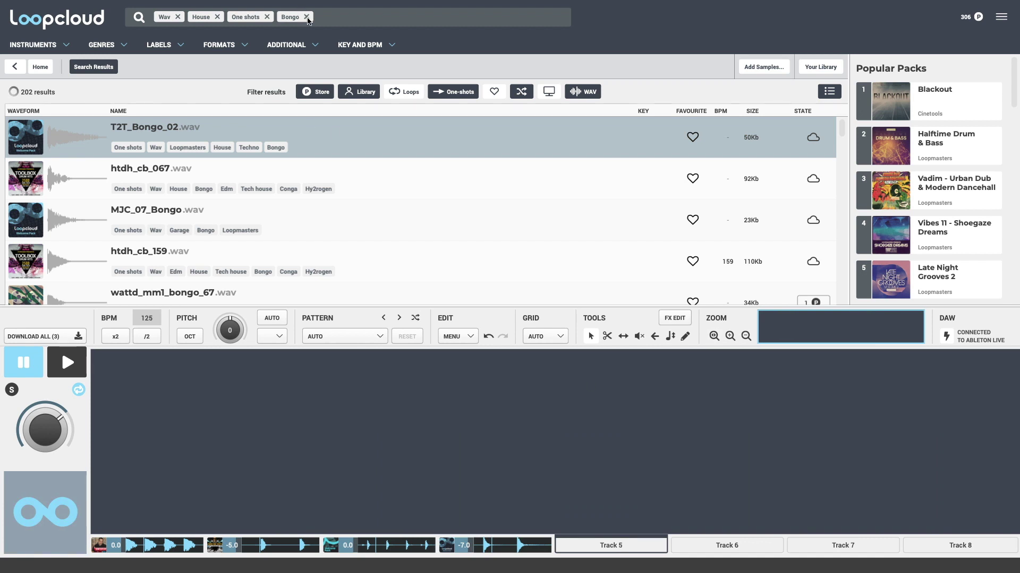
left_click(306, 16)
left_click(266, 17)
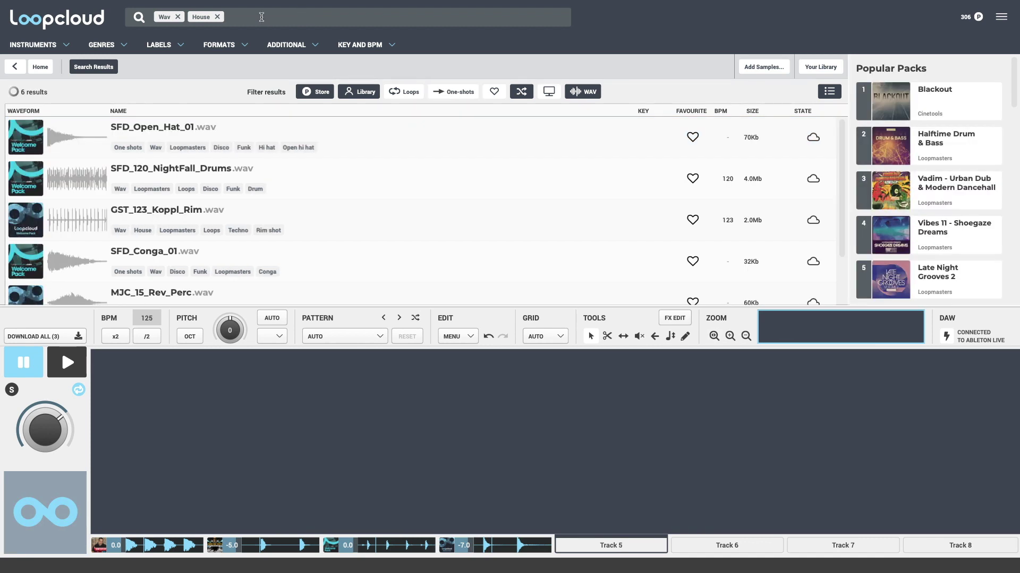
- Search Shaker loops and load SS_DE_123_Bonus Loops_Shaker onto Track 5
type("shake")
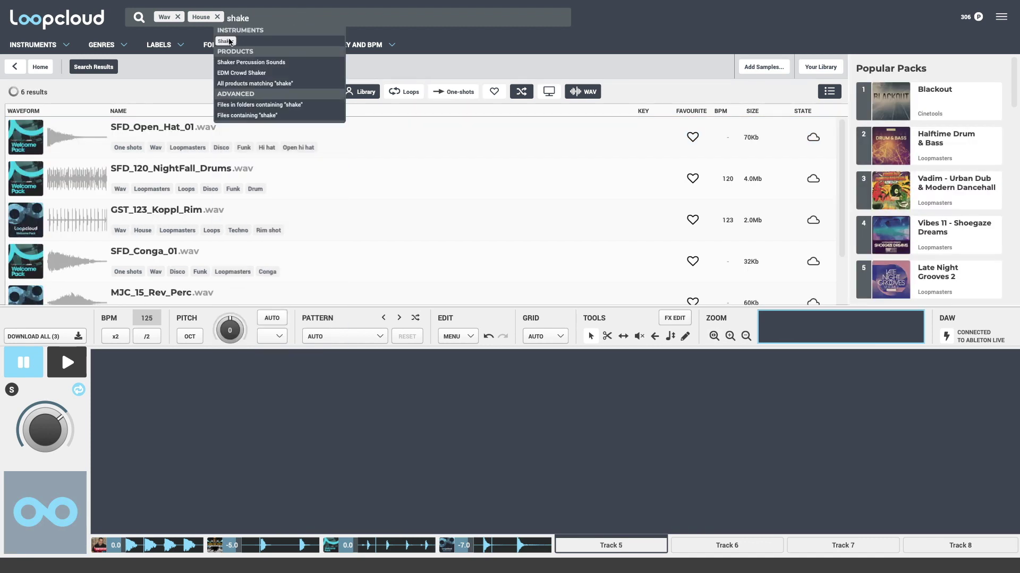
left_click(226, 41)
left_click(405, 92)
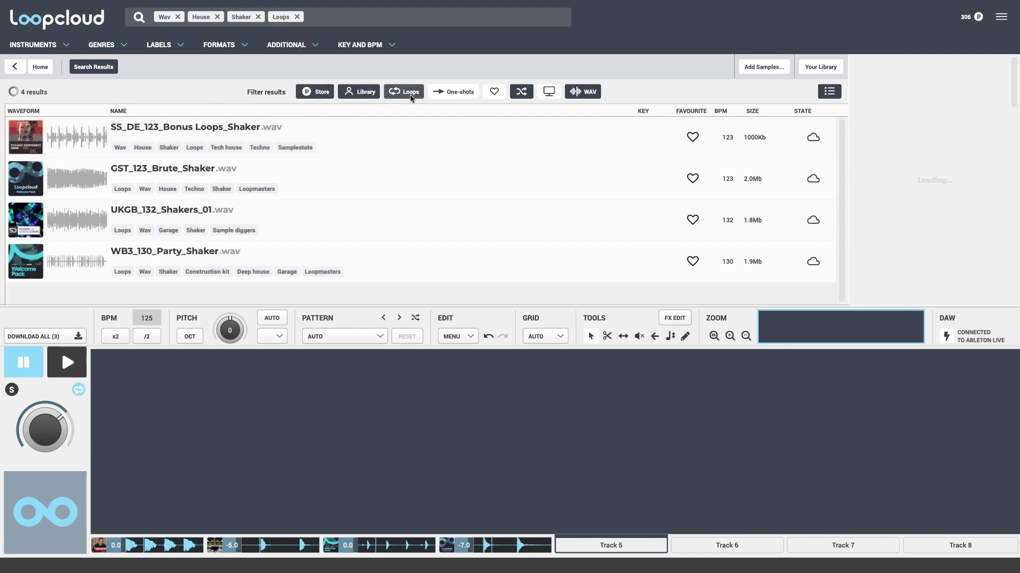
left_click(272, 128)
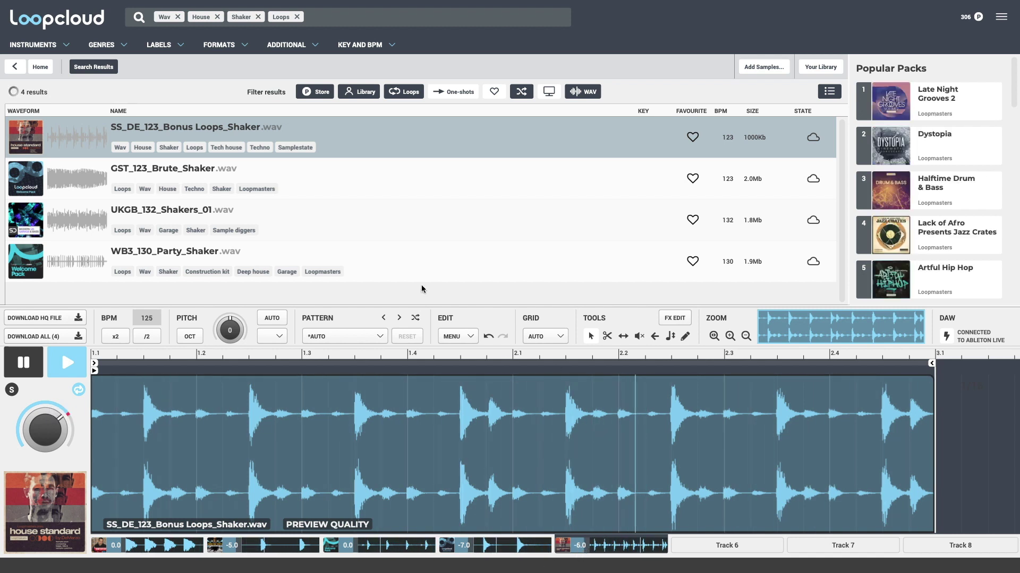
- On Track 6, search Percussion loops, audition two, and load htgh_cb_klipit_128bpm
left_click(297, 17)
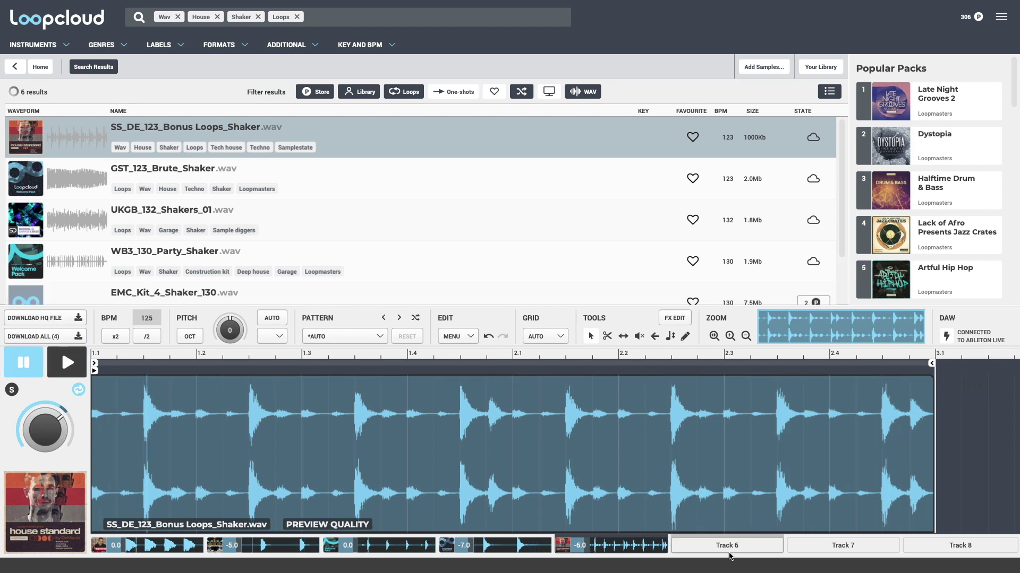
left_click(258, 17)
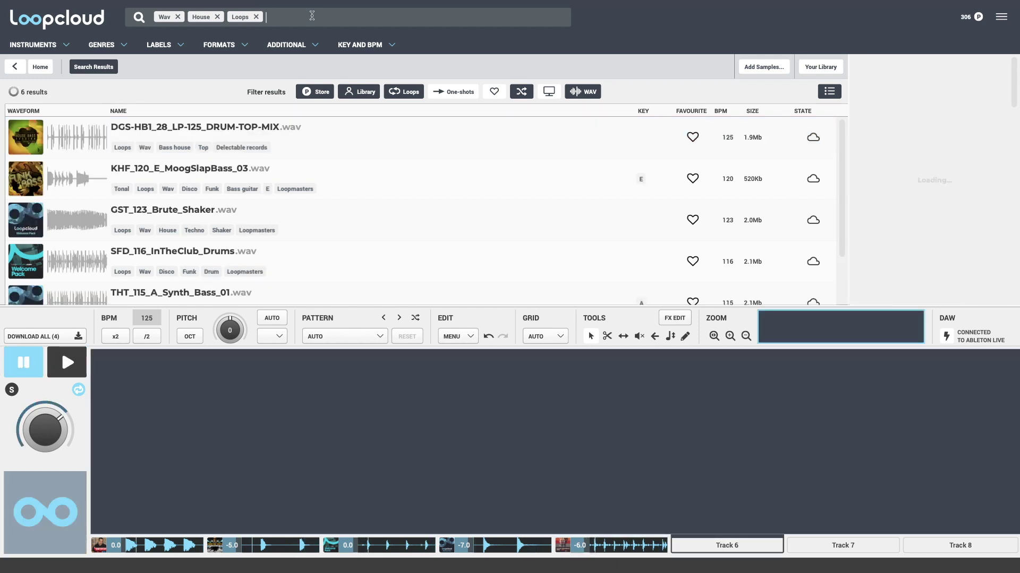
type("perc")
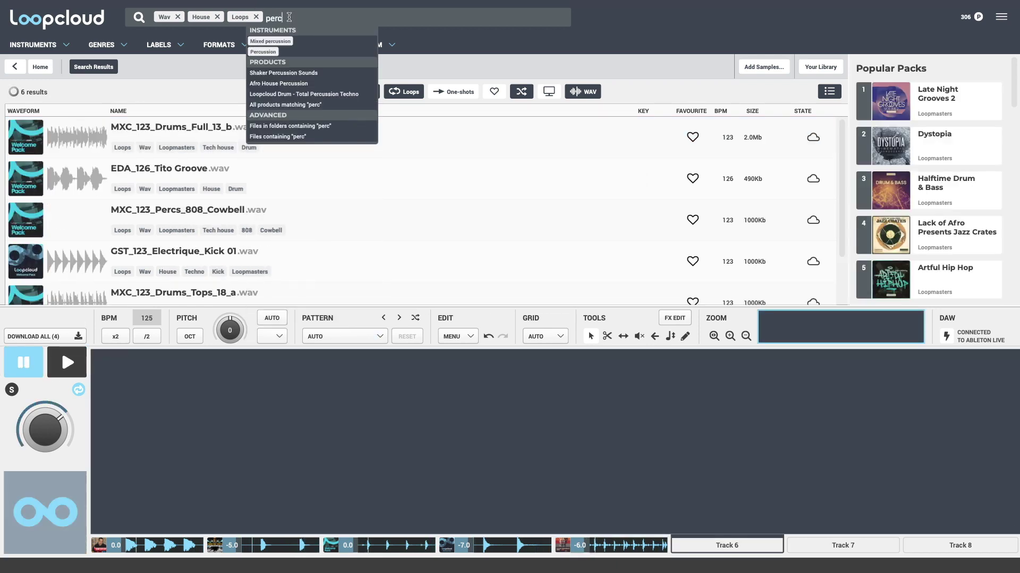
left_click(262, 51)
left_click(195, 240)
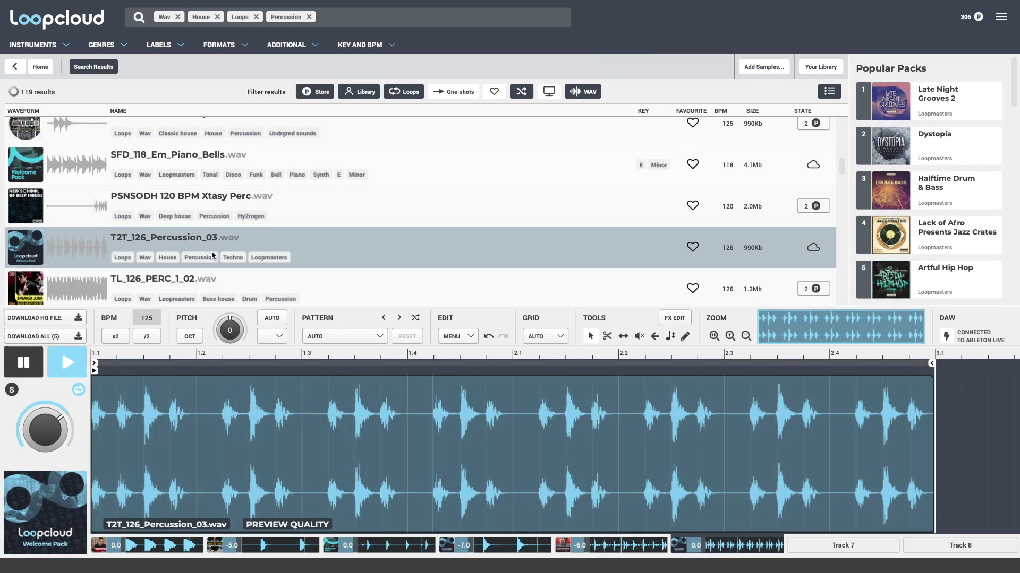
left_click(218, 270)
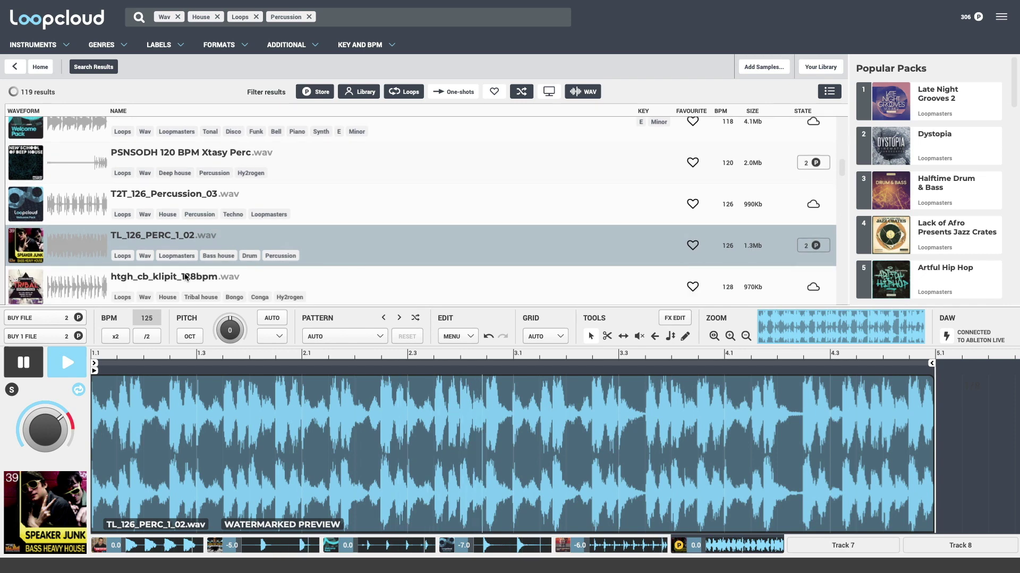
left_click(185, 276)
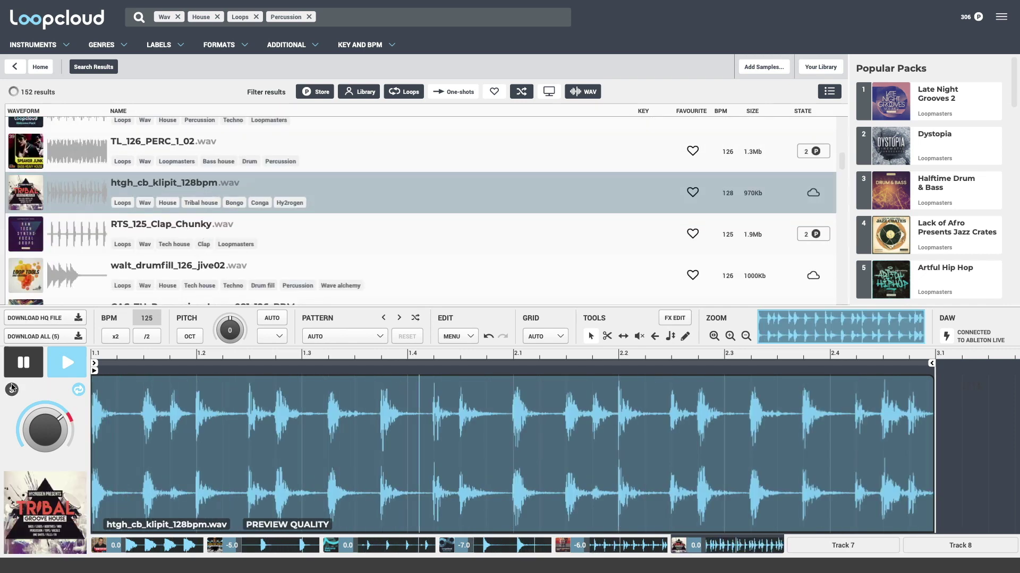
- Solo the klipit loop and trim its region to one bar ending at 2.1
left_click(11, 390)
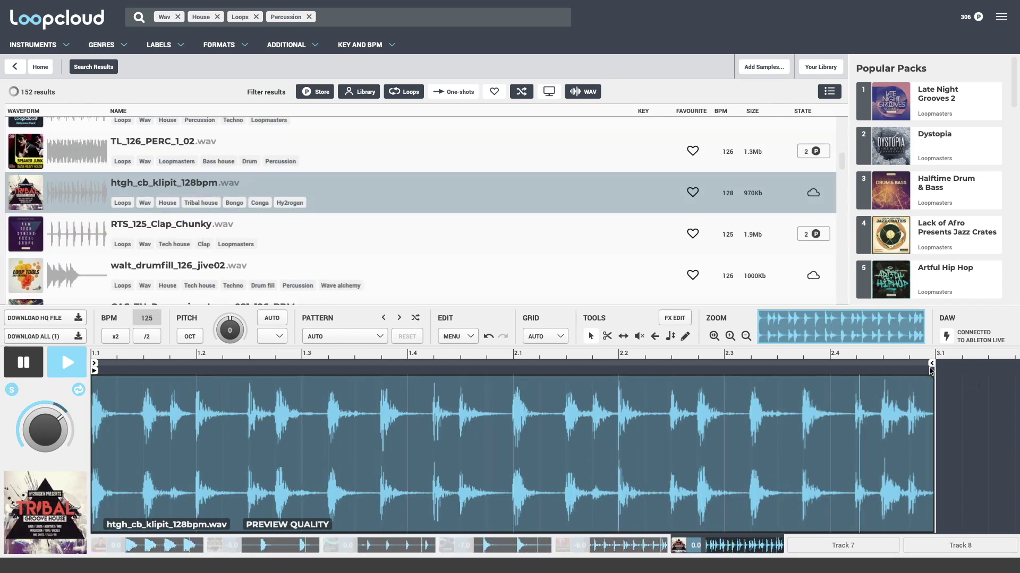
left_click_drag(882, 391, 453, 370)
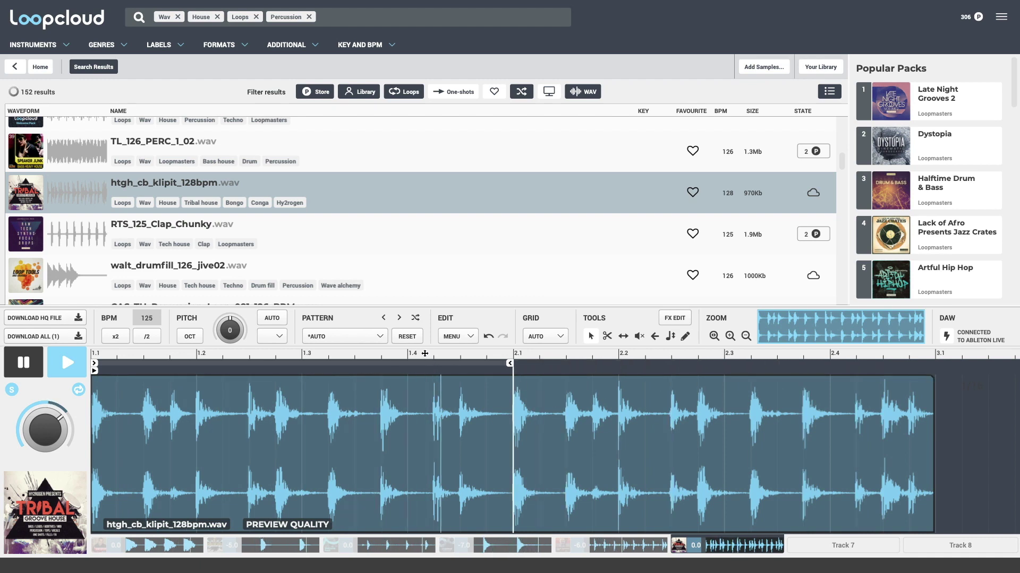
scroll(497, 388, "up", 5)
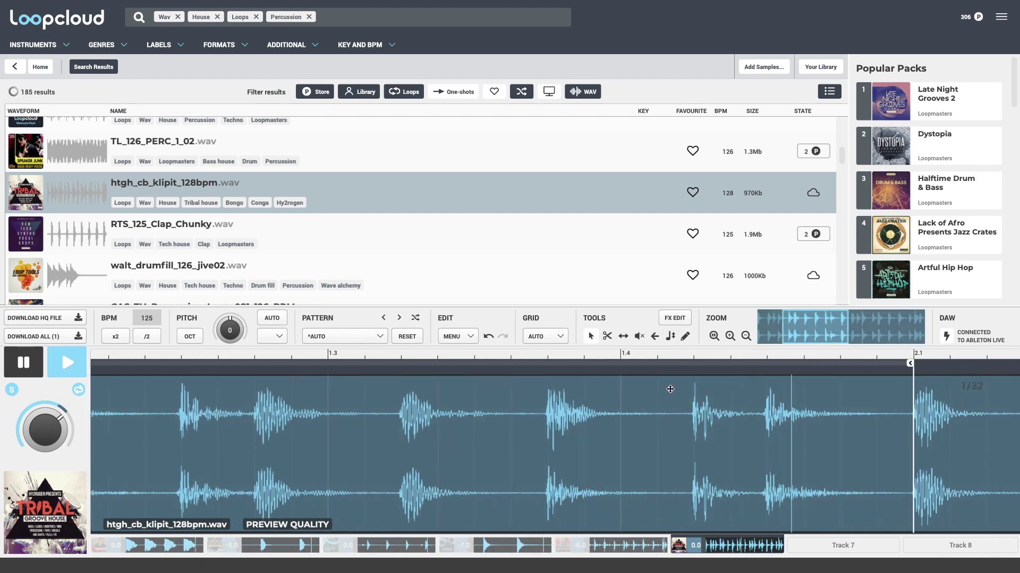
scroll(670, 386, "down", 3)
key("ctrl+z")
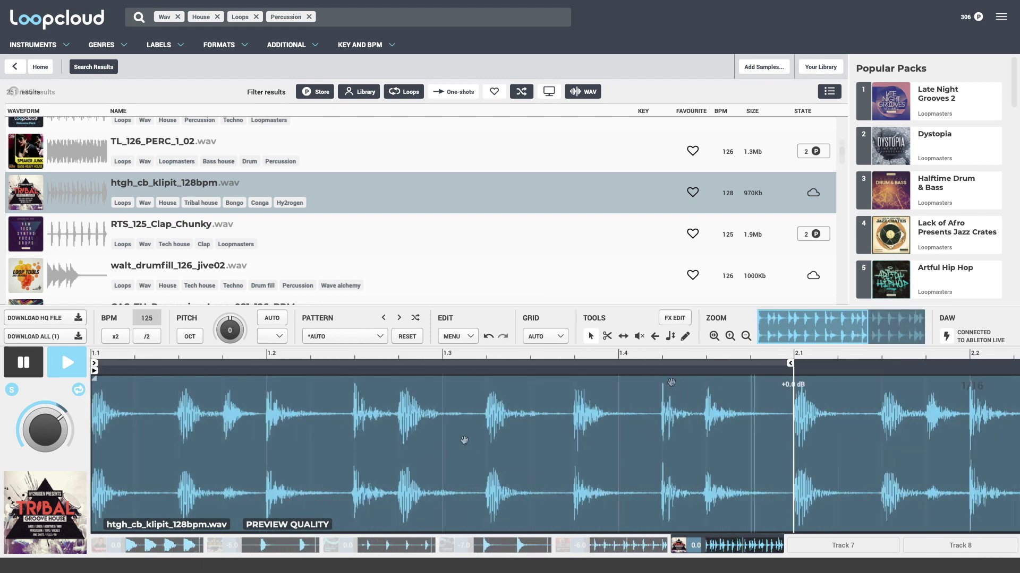
- Chop the loop into slices at each grid line with the scissors tool
left_click(261, 422)
left_click(180, 426)
left_click(354, 426)
left_click(486, 426)
left_click(573, 426)
left_click(663, 420)
left_click(794, 416)
- Delete the third slice and the one after 2.1, then shift, shorten and fade out the last slice
left_click(827, 410)
key("Delete")
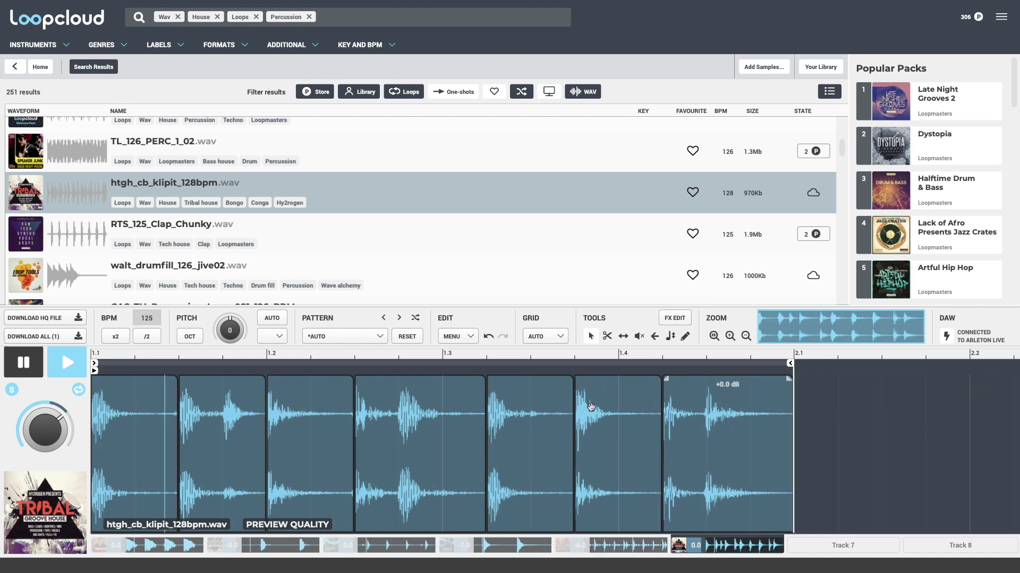
left_click(301, 404)
key("Delete")
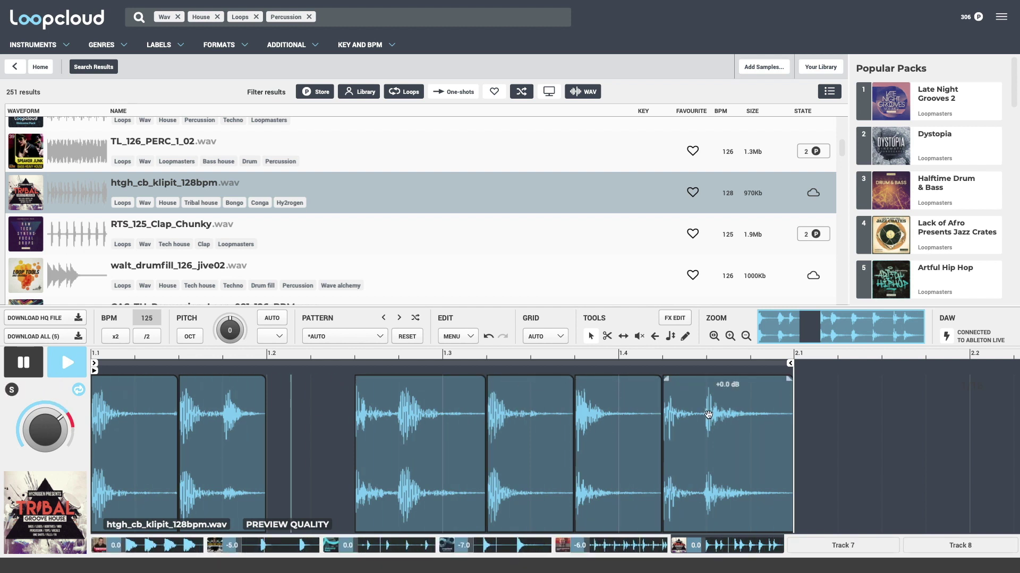
left_click_drag(709, 414, 752, 415)
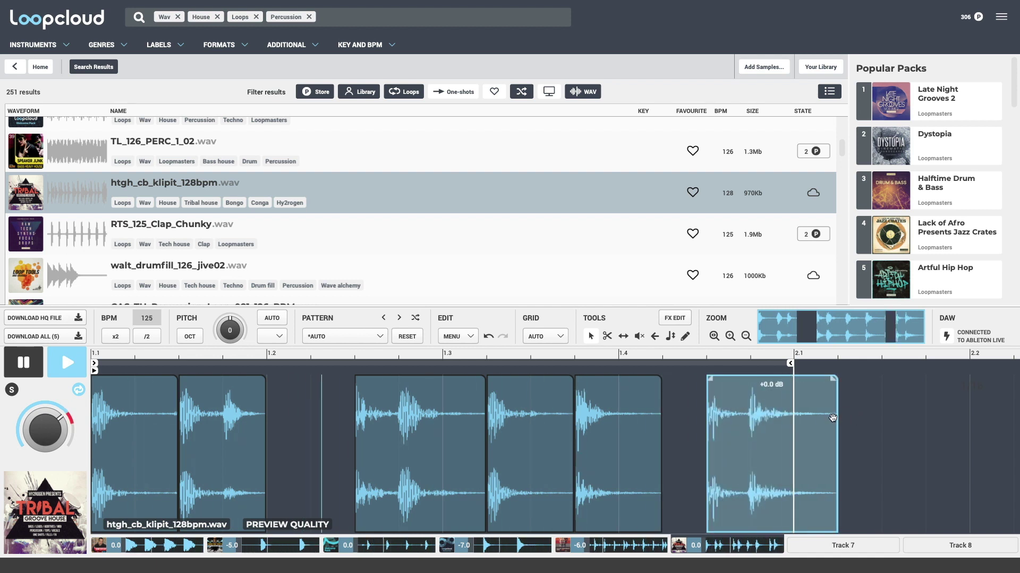
left_click_drag(837, 417, 793, 417)
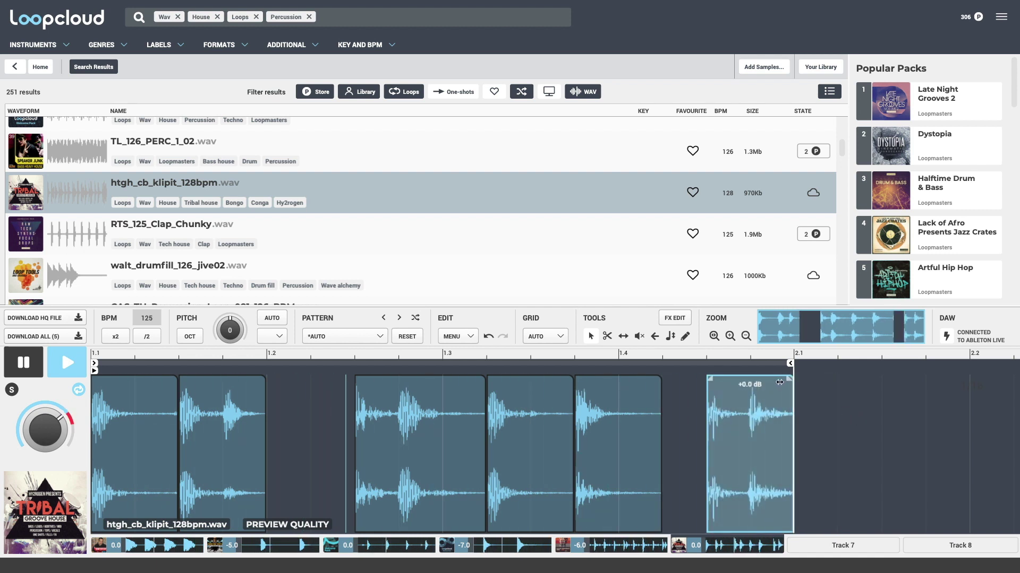
left_click_drag(791, 378, 781, 378)
- Solo the chopped loop and add the Filter > LFOs > 4ths effect
key("s")
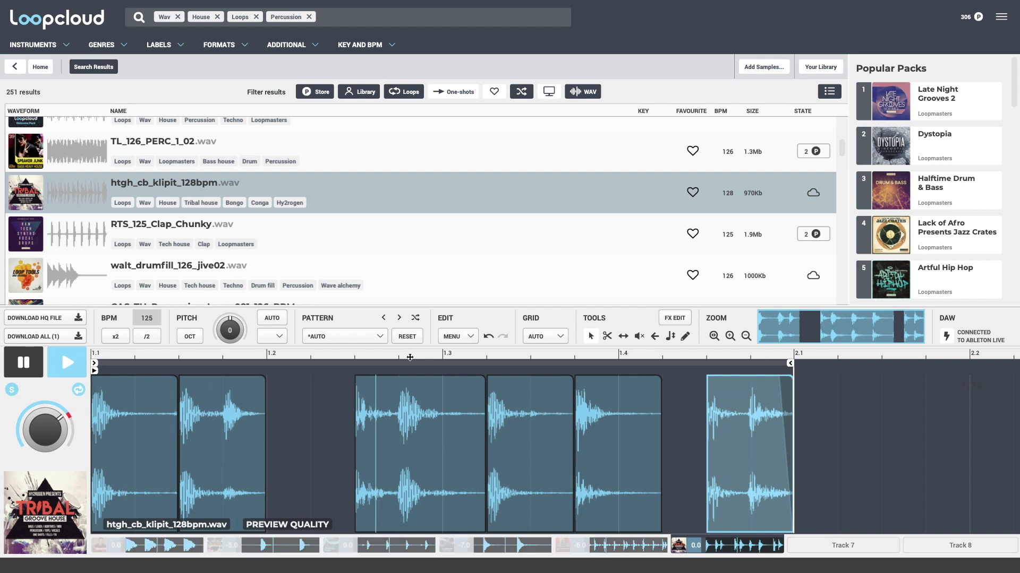
left_click(685, 321)
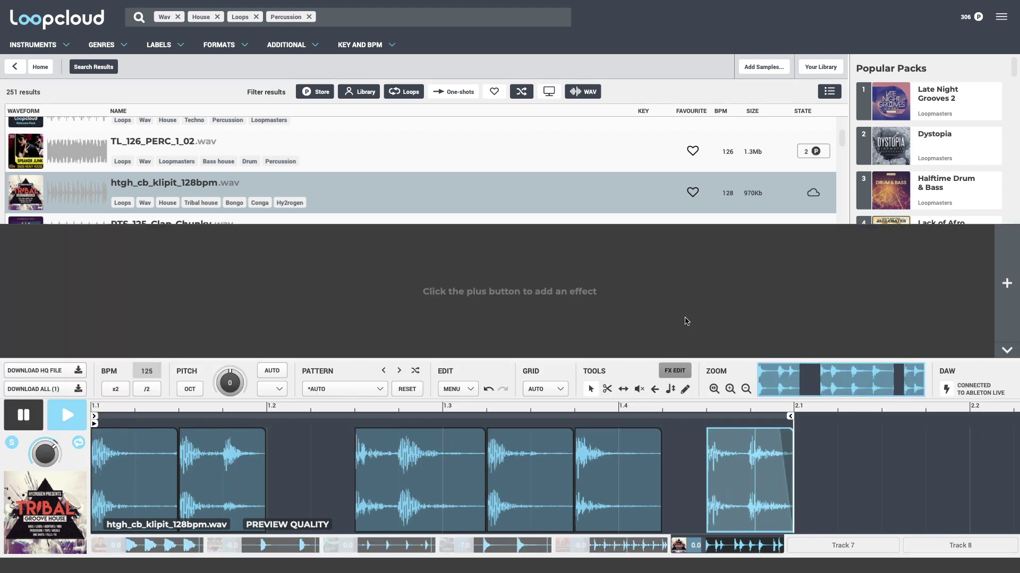
left_click(1008, 283)
mouse_move(937, 316)
mouse_move(894, 295)
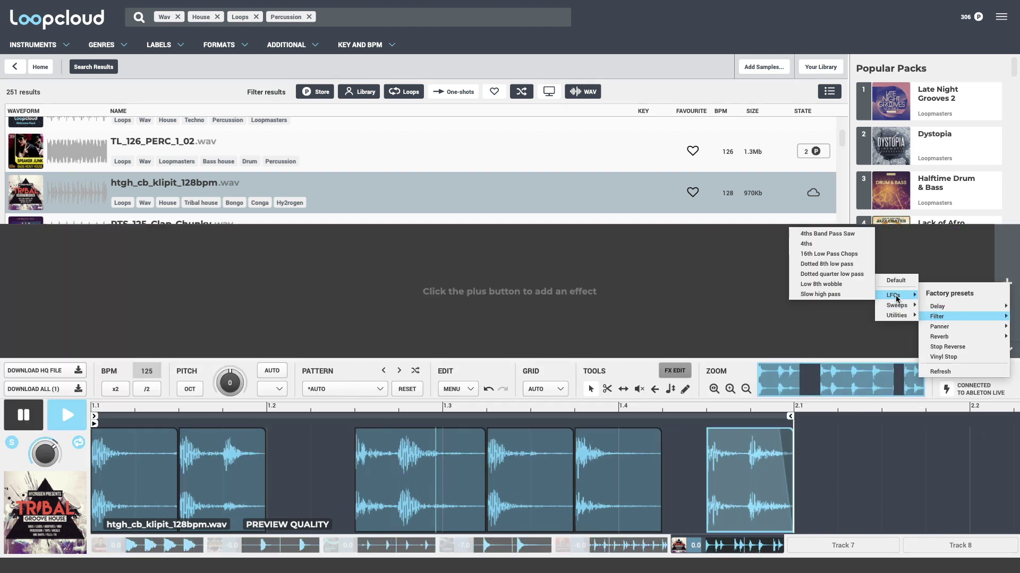
left_click(834, 245)
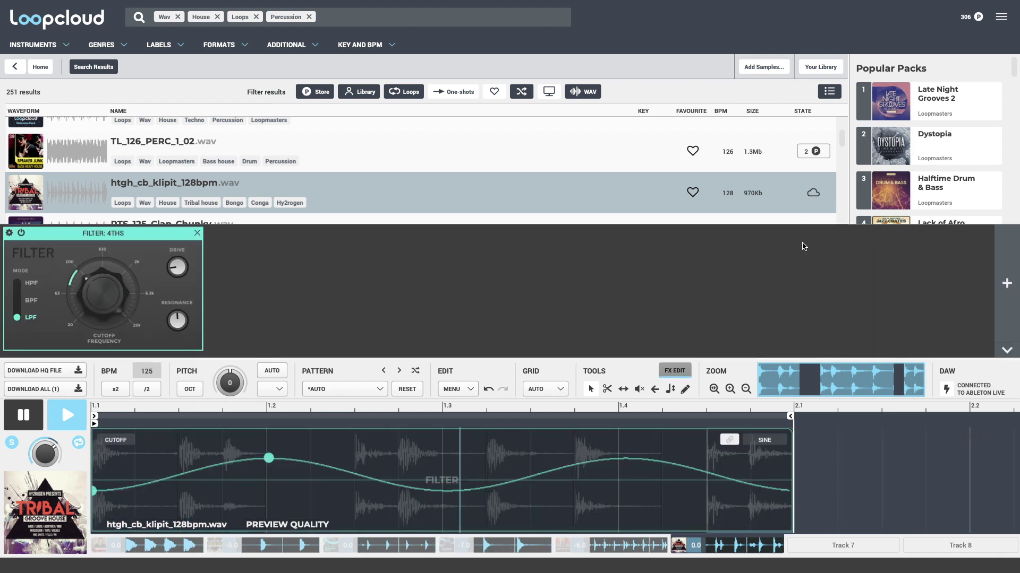
- Raise the sine cutoff curve's peaks, make the sweep shallower, and turn the Cutoff up
left_click_drag(269, 458, 266, 442)
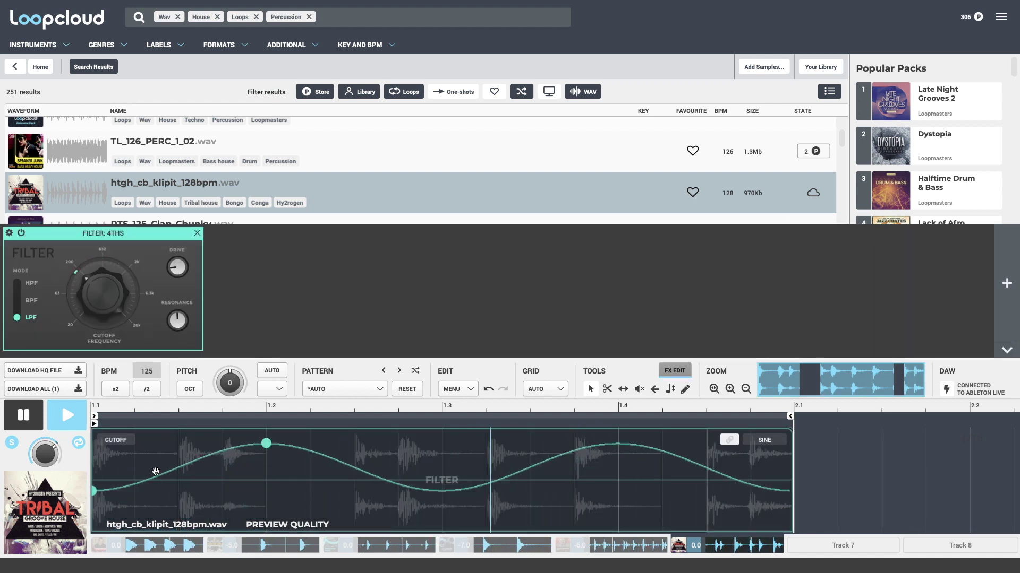
left_click_drag(94, 490, 94, 481)
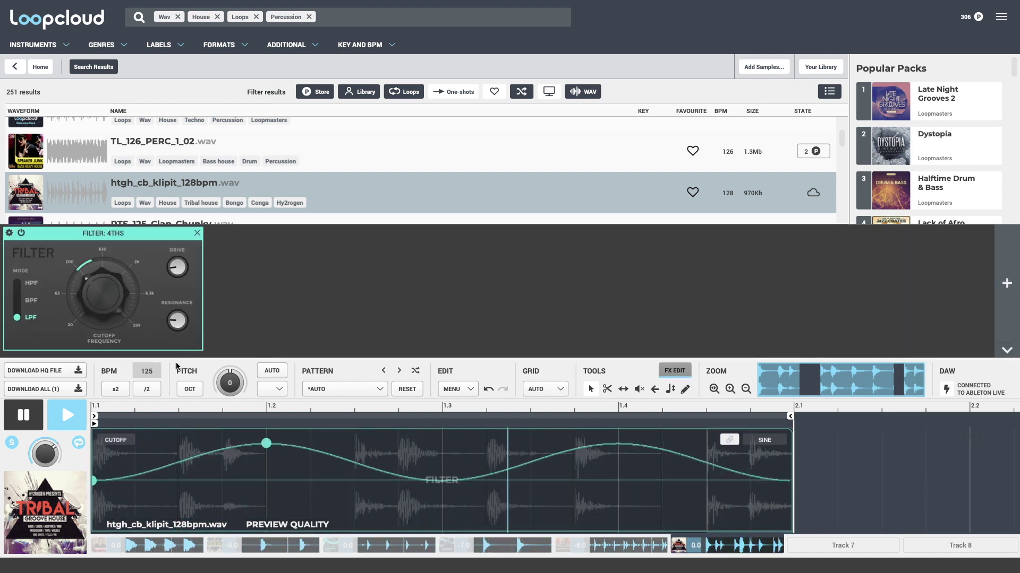
left_click_drag(101, 296, 104, 287)
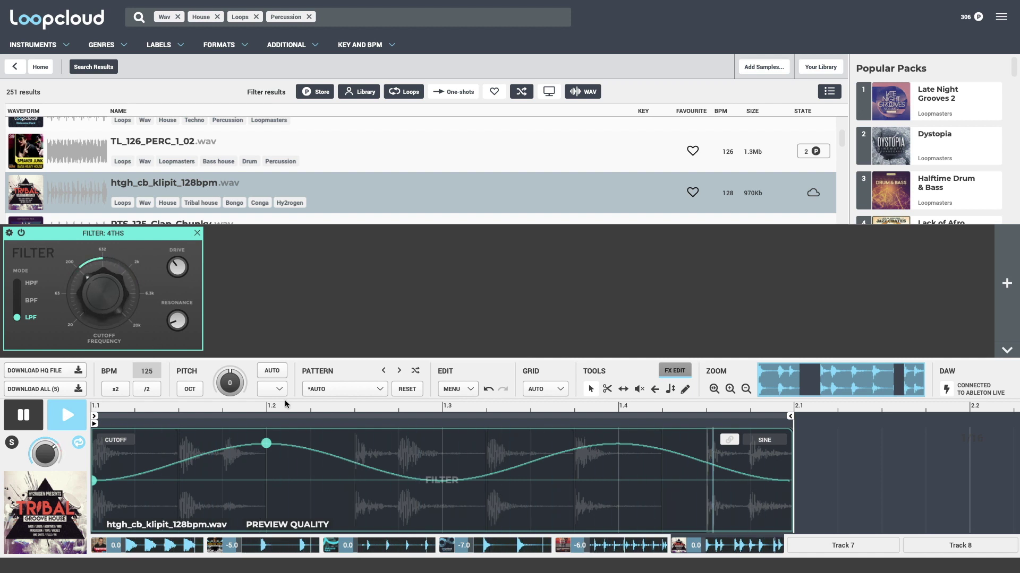
left_click_drag(266, 443, 266, 438)
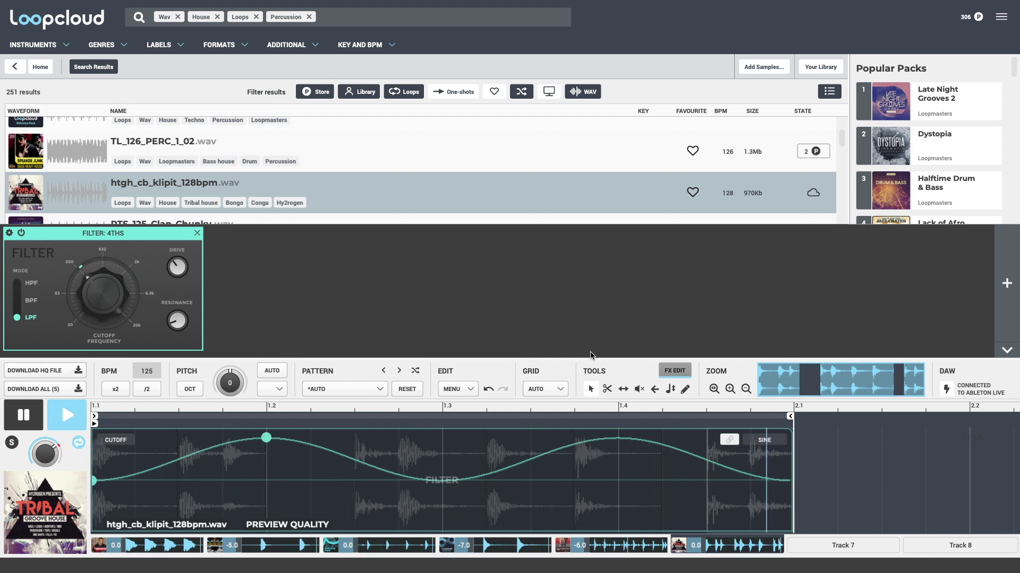
- Add the Delay > Synced > 8th March effect and turn its Wet Level down
left_click(1007, 287)
mouse_move(951, 311)
mouse_move(898, 308)
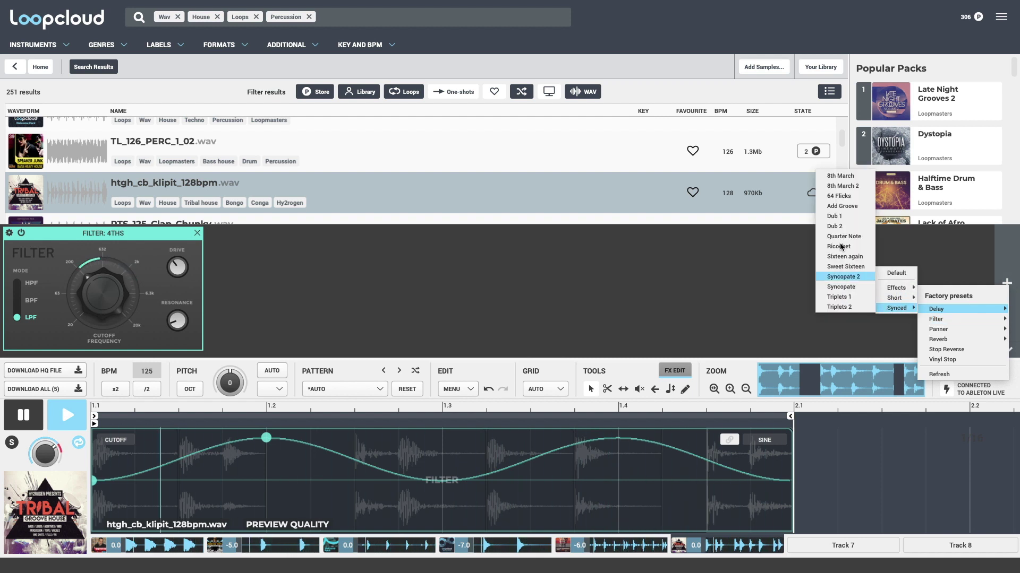
left_click(840, 176)
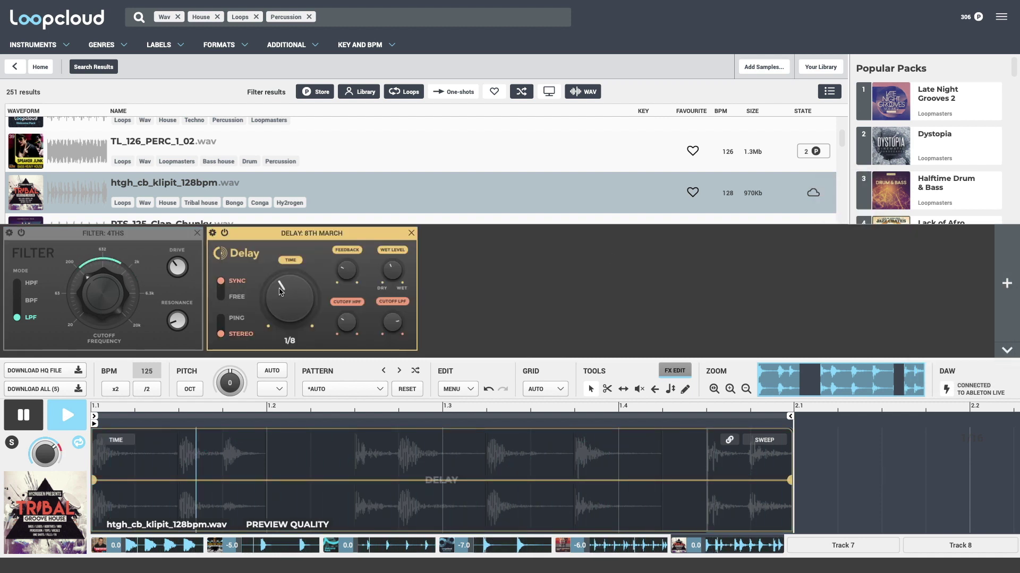
key("s")
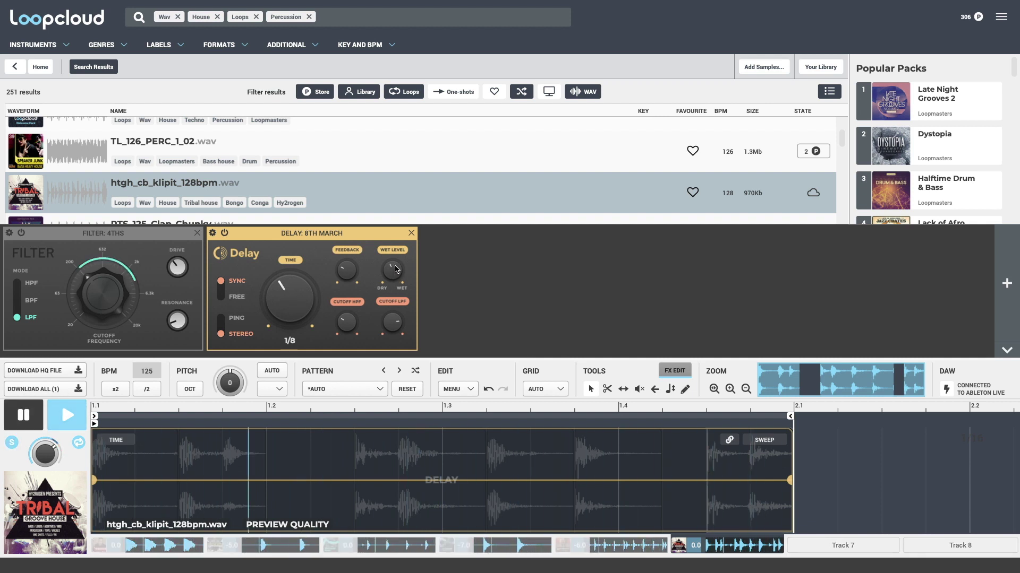
left_click_drag(395, 269, 394, 277)
- Unsolo the loop, close the effects editor, and stop playback
key("s")
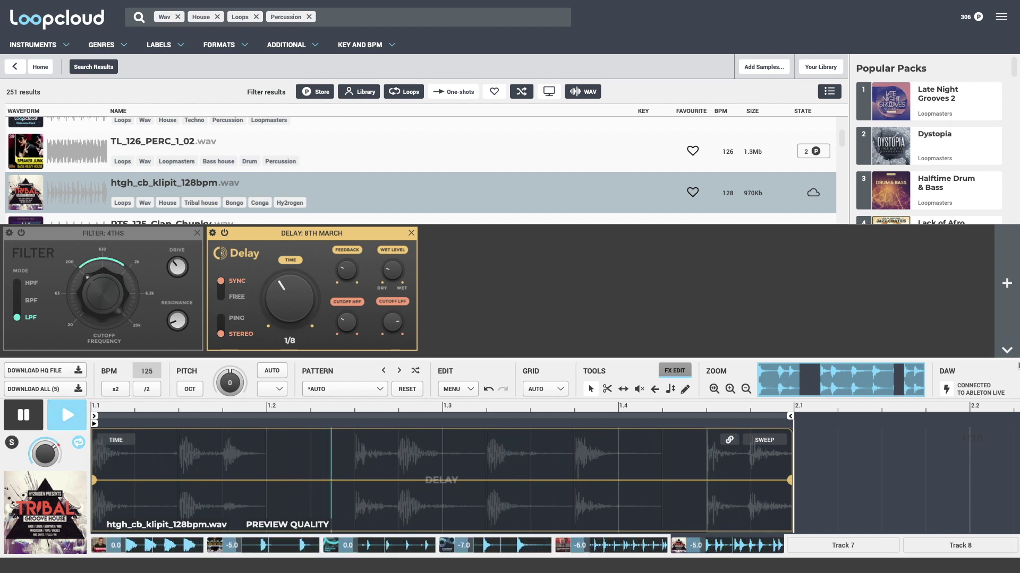
left_click(1006, 350)
key("space")
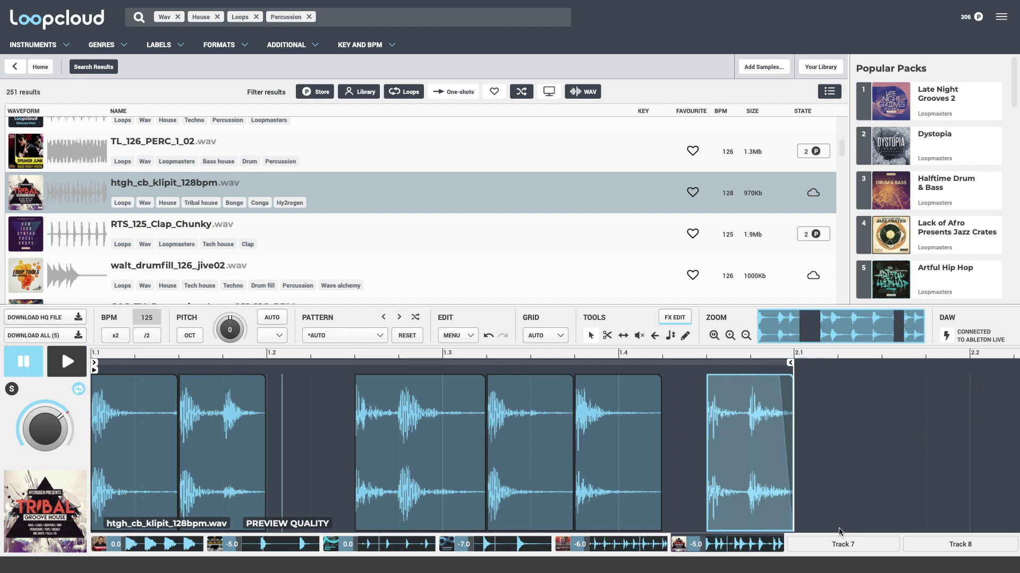
- On the empty Track 7 slot, replace Percussion with Bass in the search terms
left_click(839, 544)
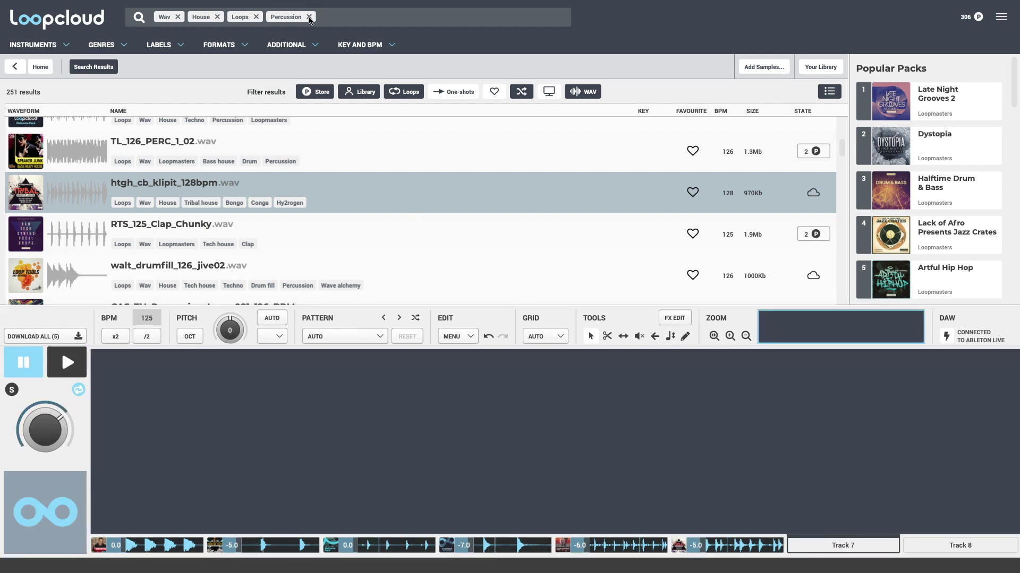
left_click(309, 17)
type("Bass")
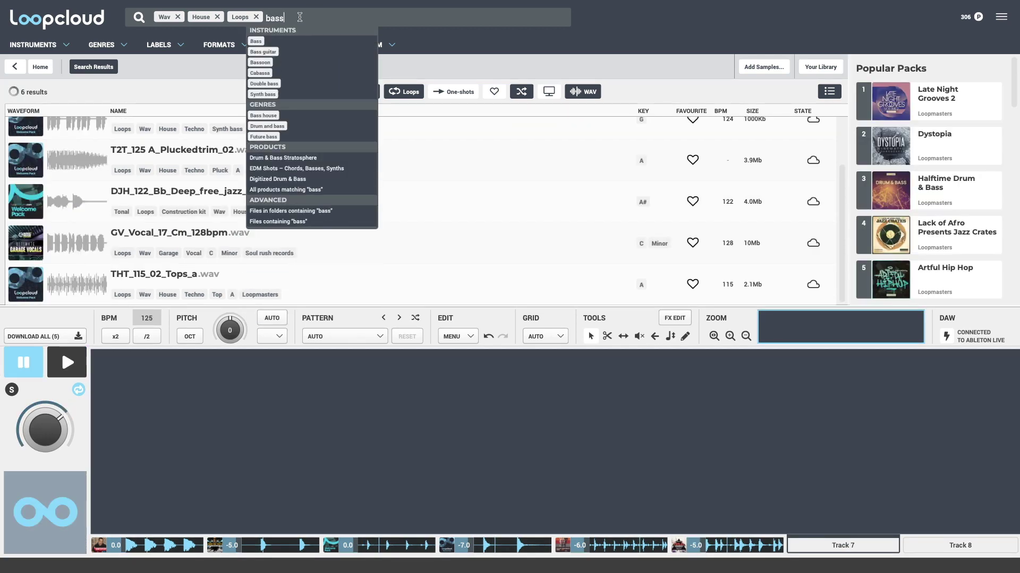
left_click(257, 43)
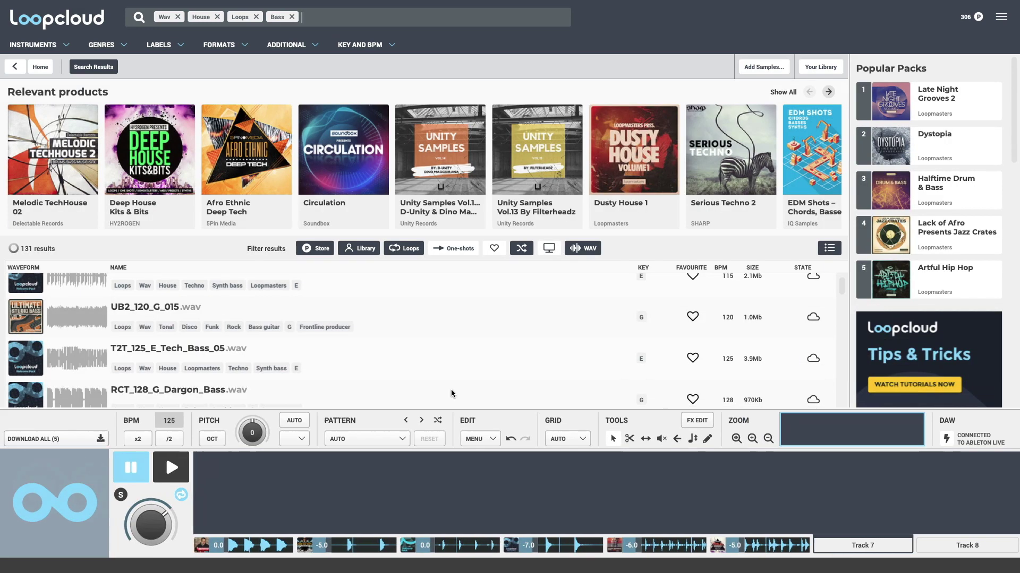
- Audition bass loops SH_DTH_KIT02_124_F, DD3_01_Bass_hi_Lp-101_Dm, DPM_126_Ebm_Kit_08 and GS_LGN_120_Dm_BASSLOOP_PURPLE
left_click(279, 301)
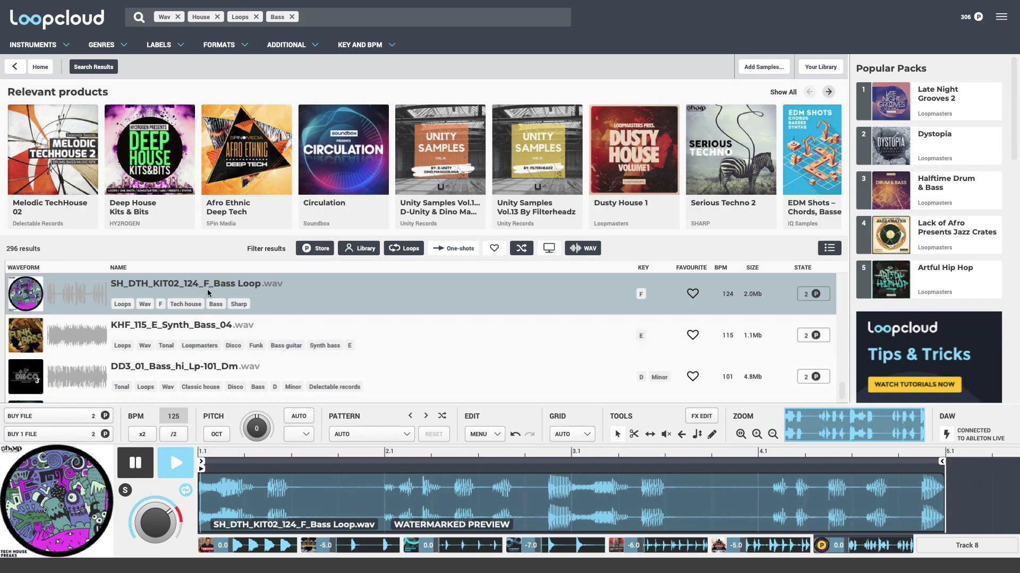
scroll(209, 294, "down", 1)
scroll(209, 295, "down", 1)
left_click(206, 298)
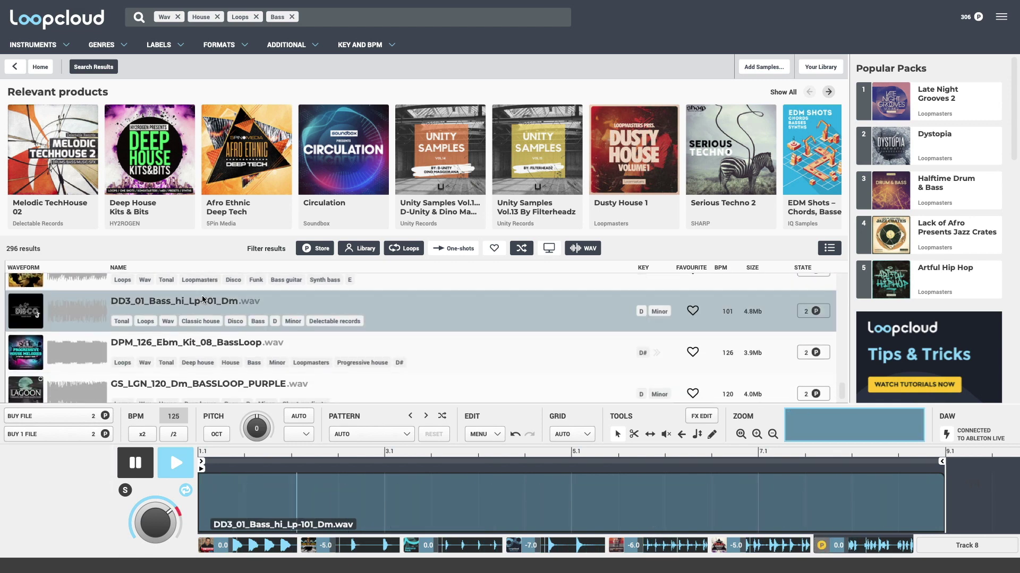
scroll(210, 302, "down", 1)
left_click(198, 326)
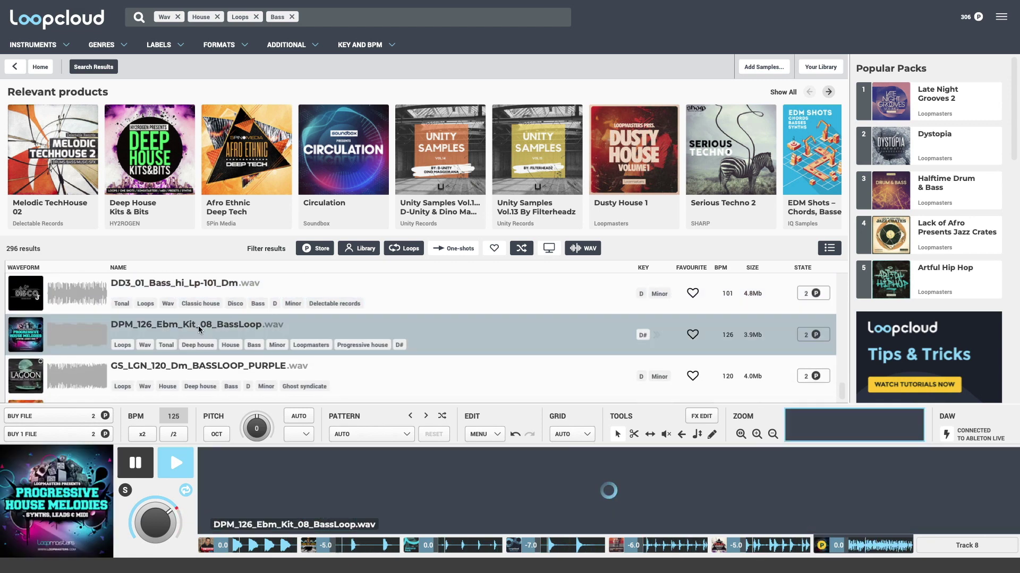
scroll(202, 323, "down", 1)
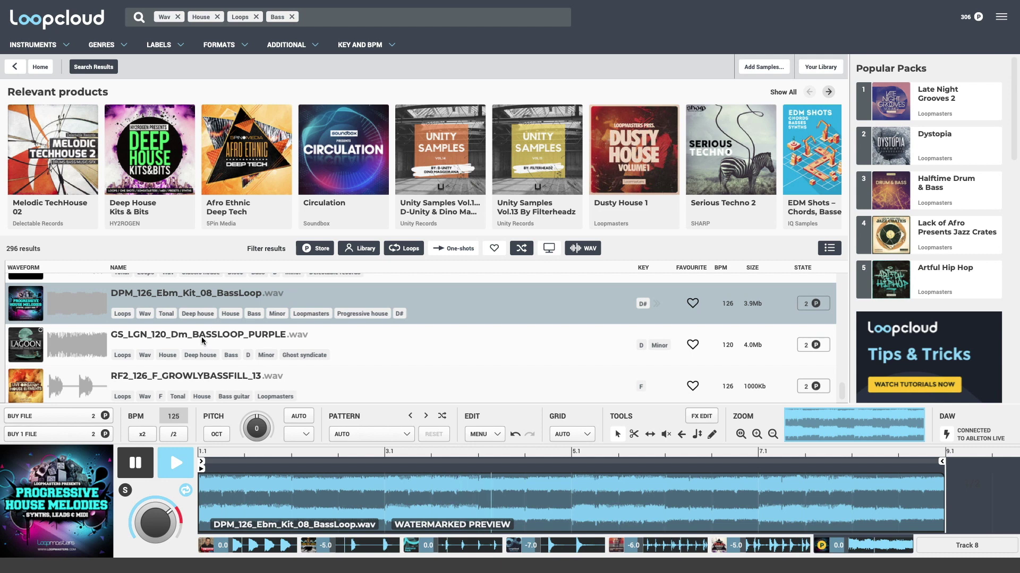
left_click(202, 336)
- Audition RF2_126_F_GROWLYBASSFILL_13 and PHM_124_Eb_Deep_Fifth_Bass, then load SH_DTH_KIT02_124_F_Bass Loop
scroll(201, 337, "down", 1)
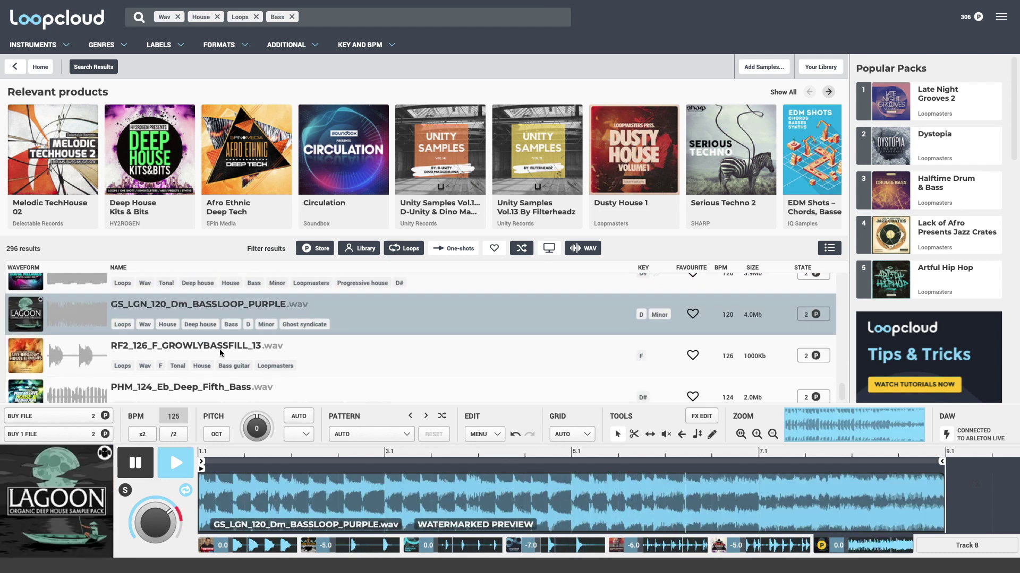
left_click(209, 351)
scroll(209, 351, "down", 1)
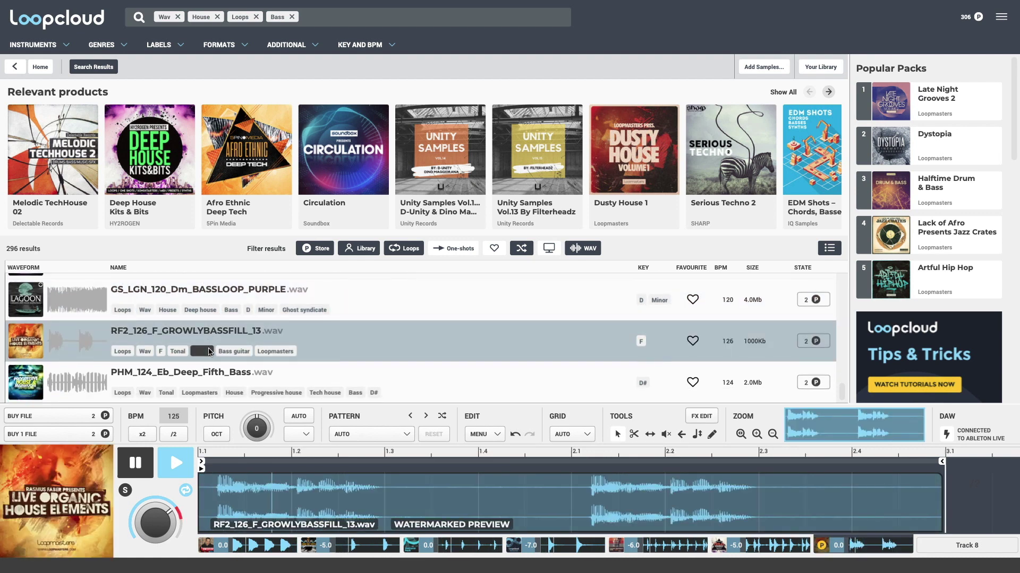
left_click(208, 375)
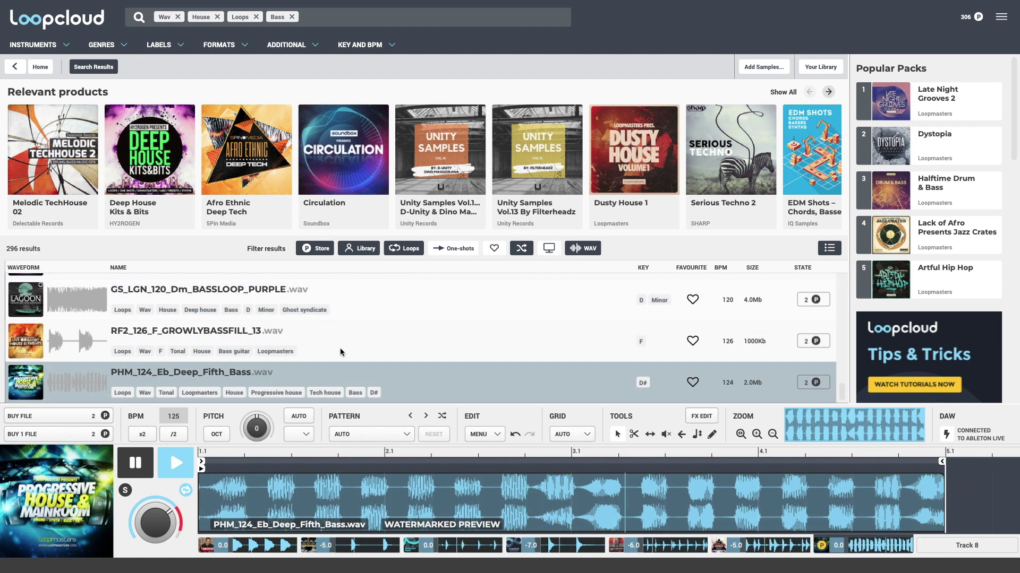
scroll(238, 319, "down", 3)
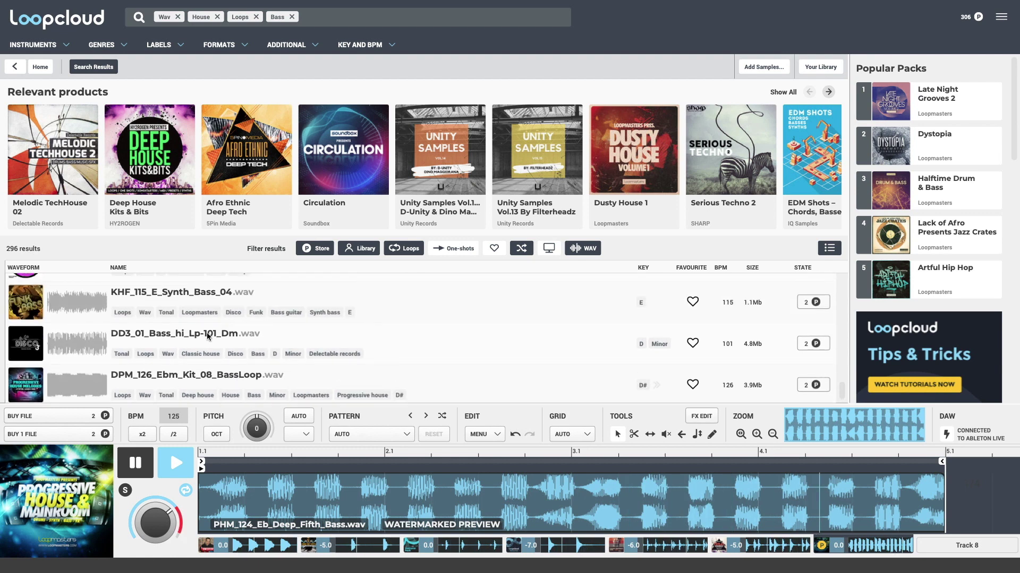
scroll(197, 305, "up", 1)
left_click(195, 302)
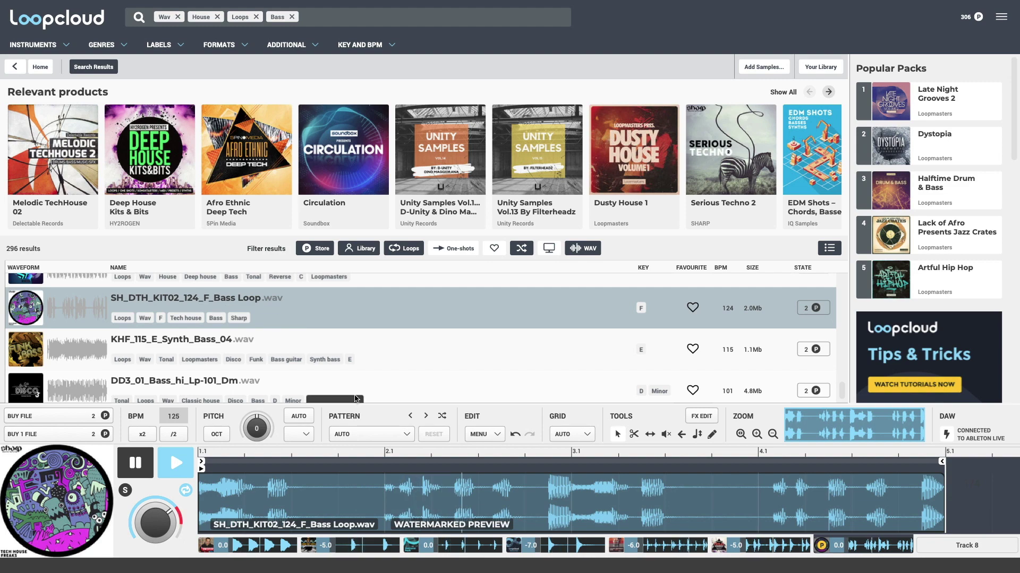
left_click(949, 553)
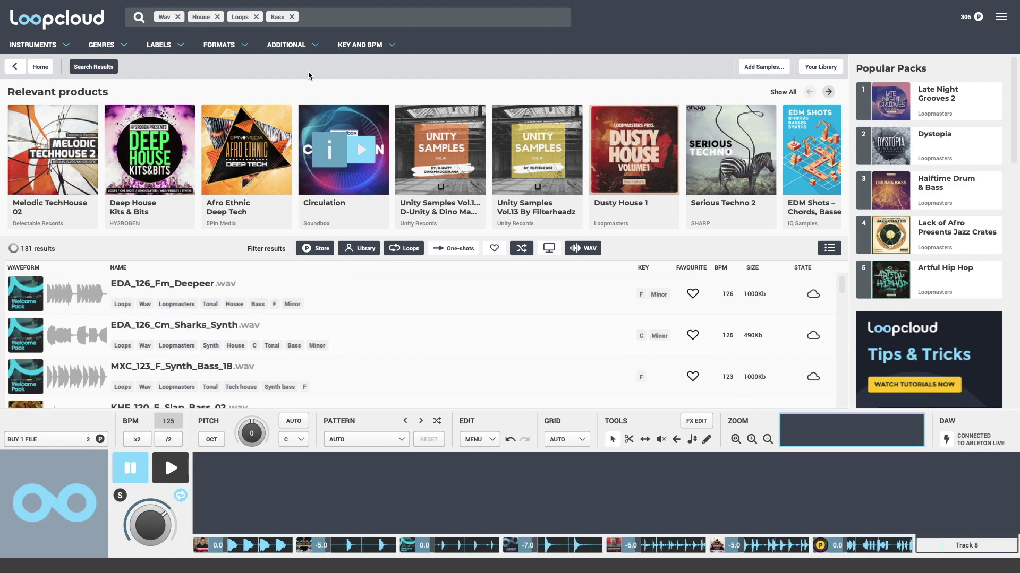
- Swap Bass for Synth and Chord search terms, then show Melodic TechHouse 02's 54 synth samples
left_click(292, 18)
type("synth")
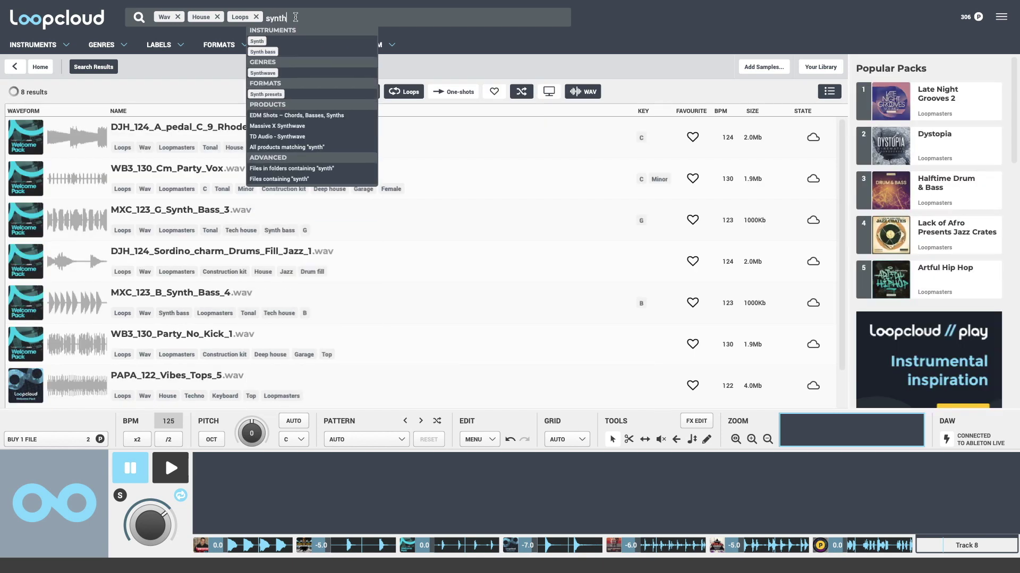
key("Return")
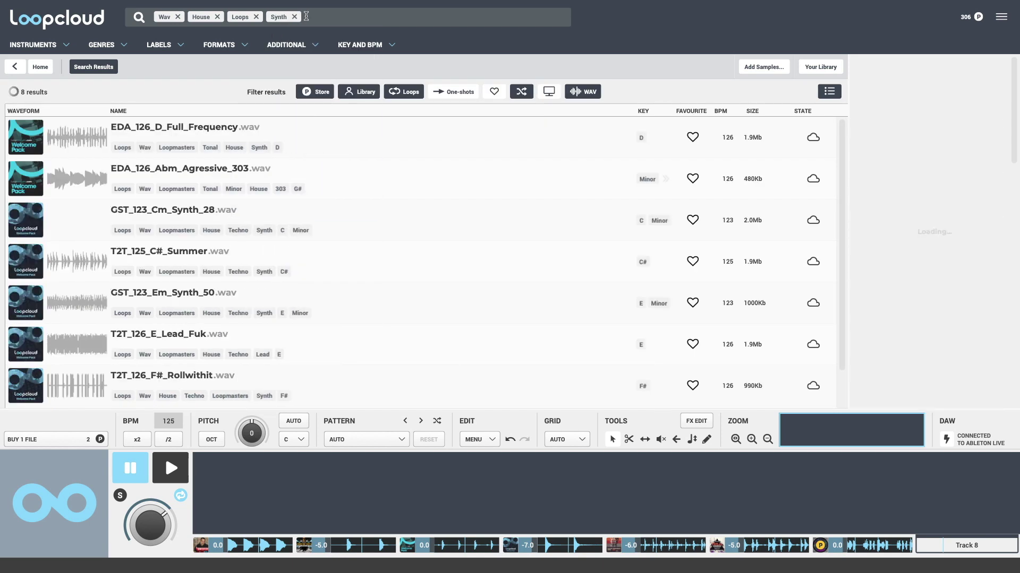
type("chord")
left_click(289, 42)
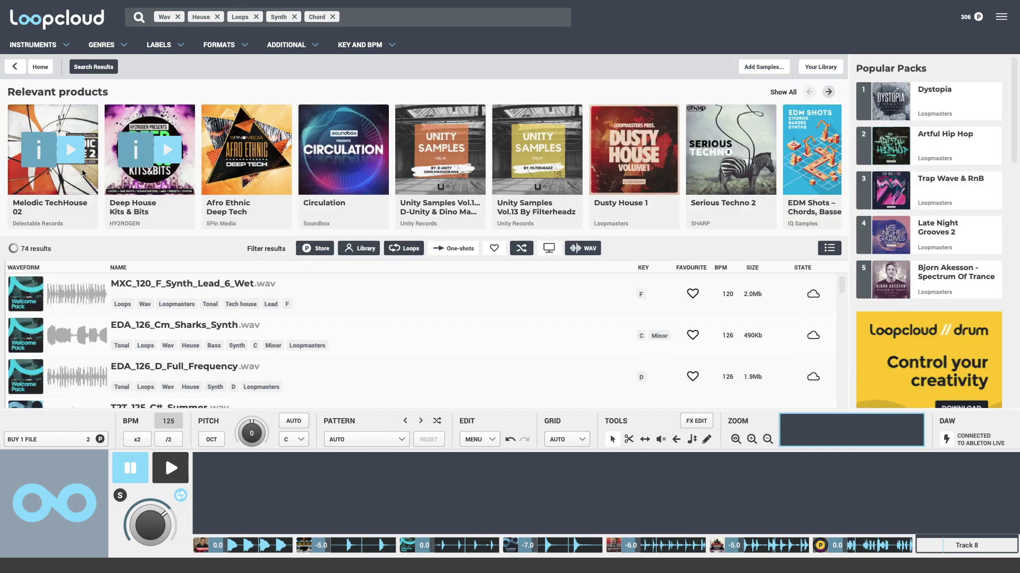
left_click(47, 154)
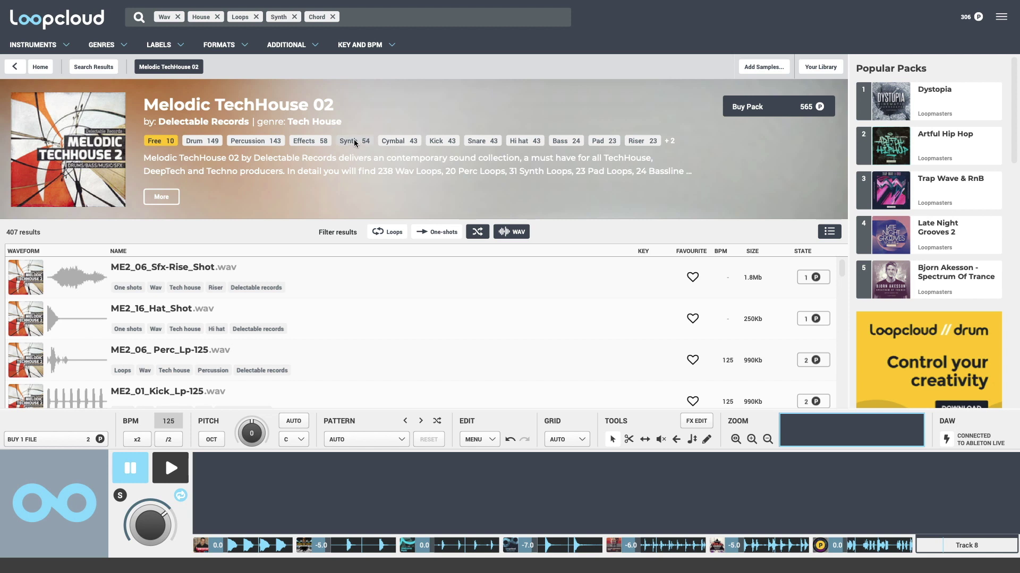
left_click(352, 140)
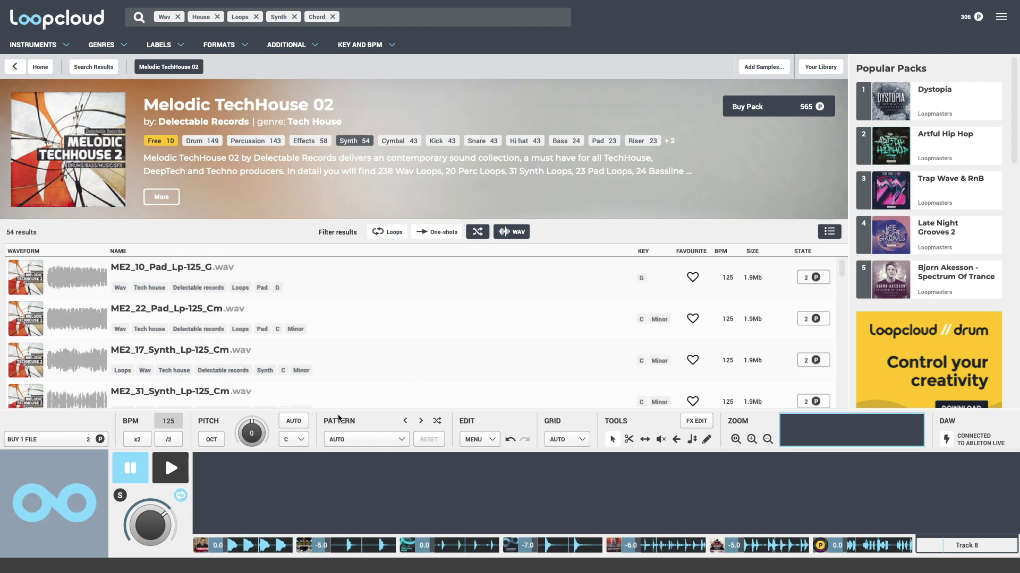
- Set the preview key to F and start playback
left_click(300, 440)
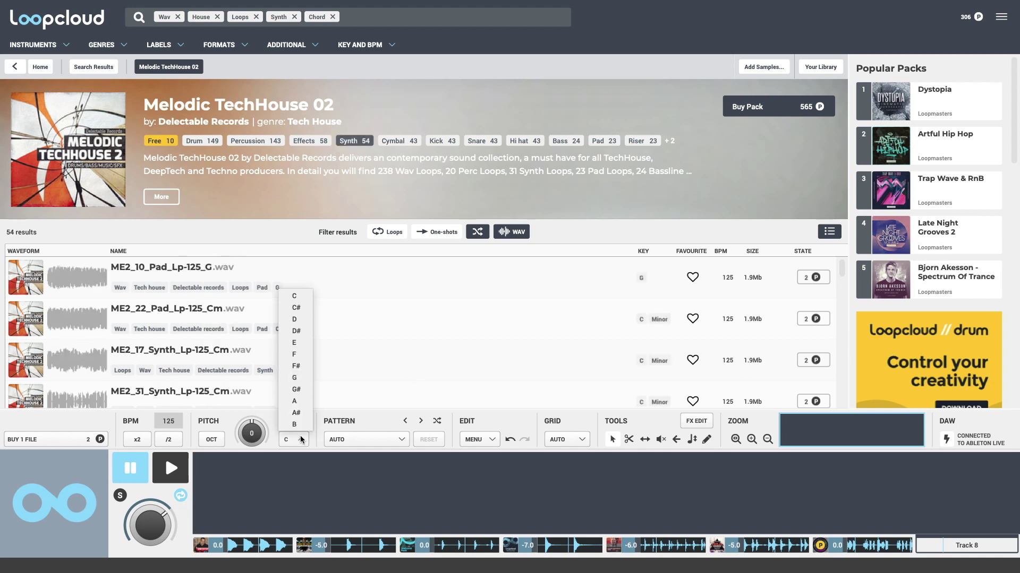
left_click(301, 359)
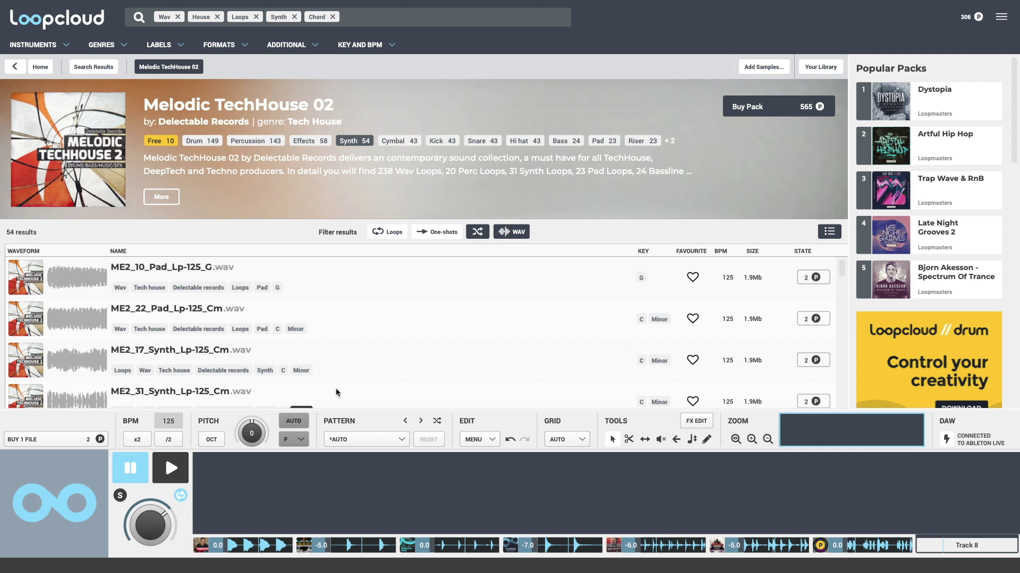
key("space")
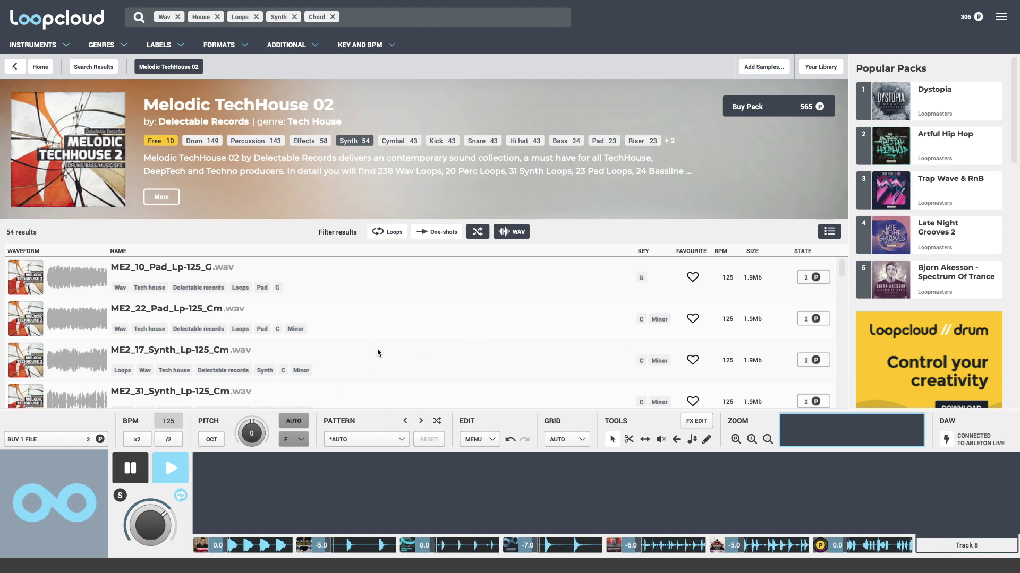
- Audition the pack's pad and synth loops, settling on ME2_24_Synth_Lp-125_Em, and enlarge the editor
left_click(196, 269)
key("Down")
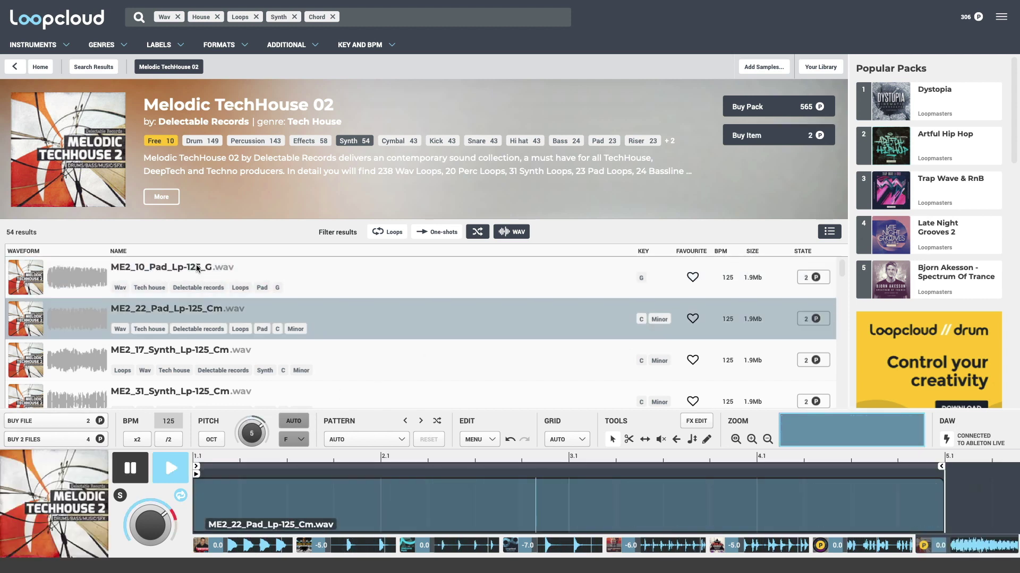
key("Down")
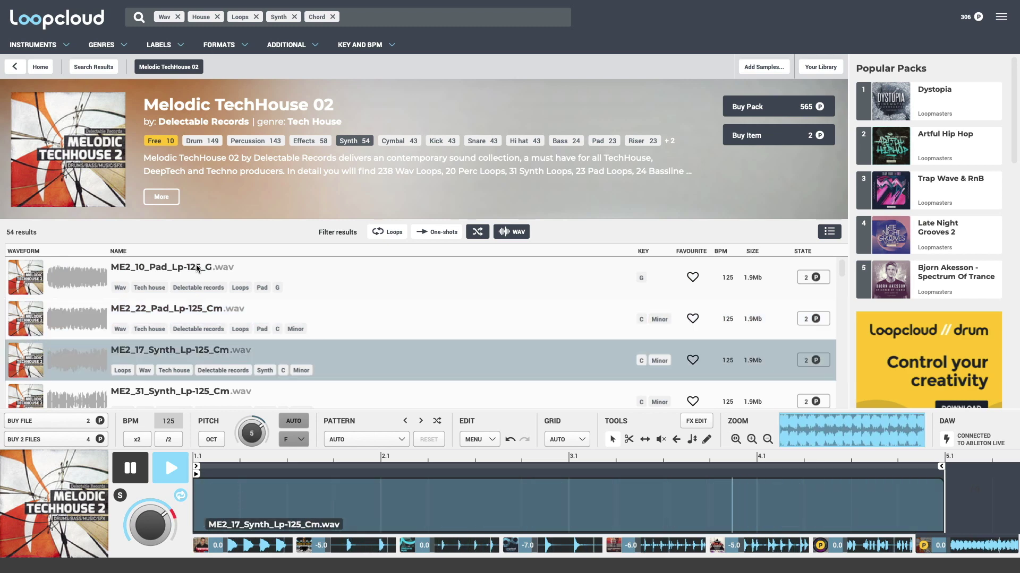
key("Down")
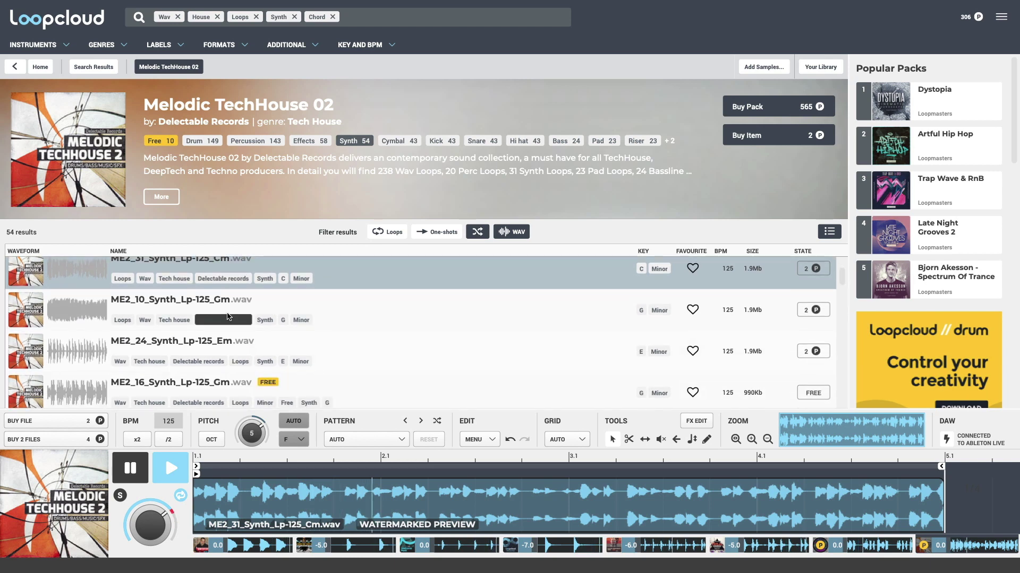
left_click(218, 301)
key("Down")
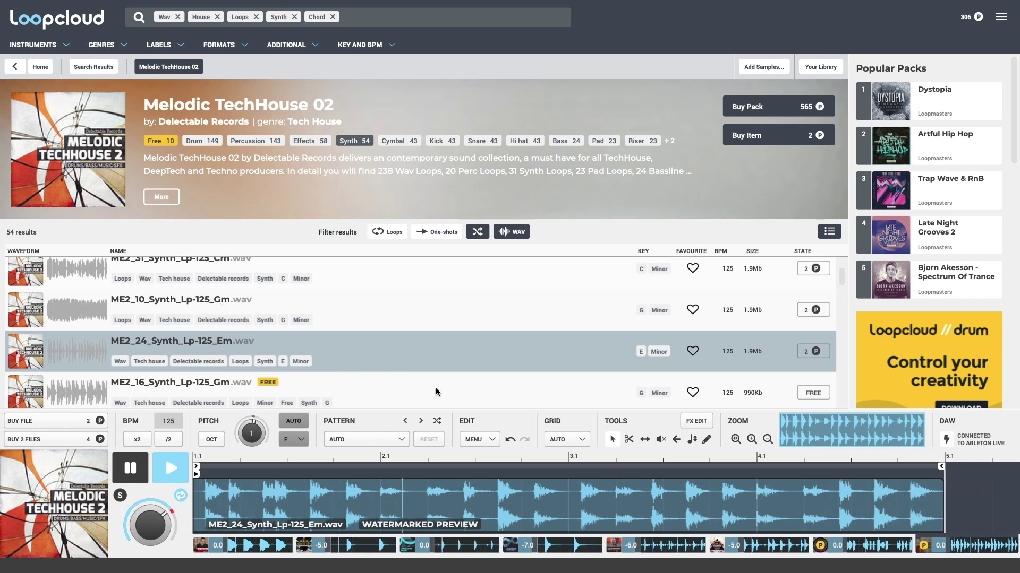
left_click_drag(463, 414, 467, 355)
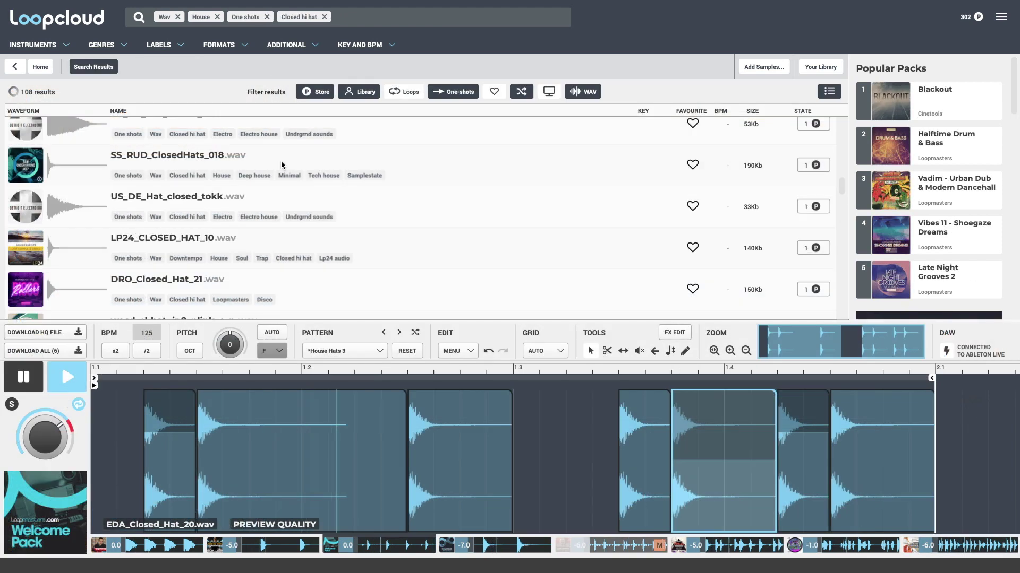
- Audition closed hi-hats, choose DRO_Closed_Hat_21, and buy the two files in the editor
left_click(187, 163)
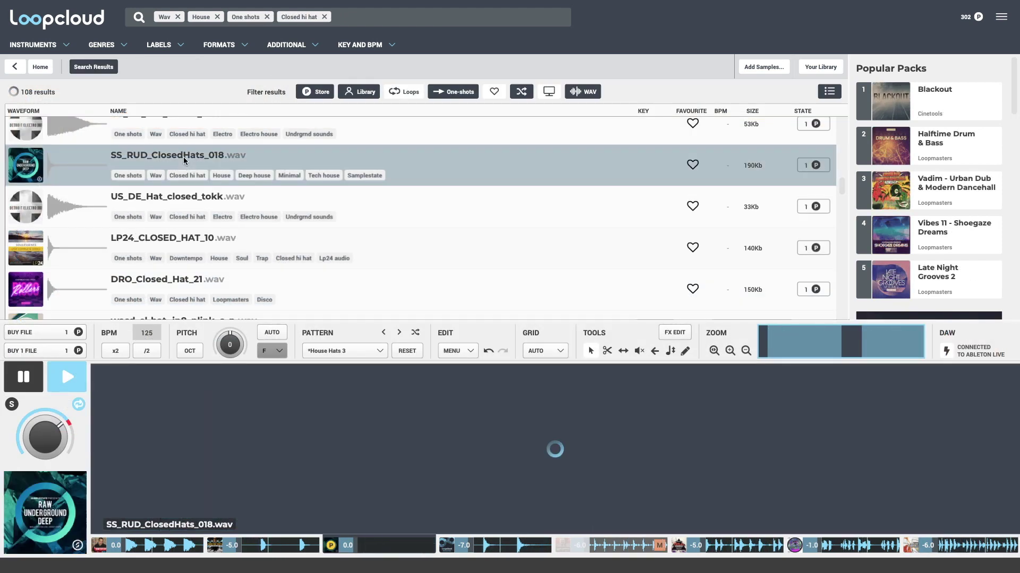
left_click(212, 199)
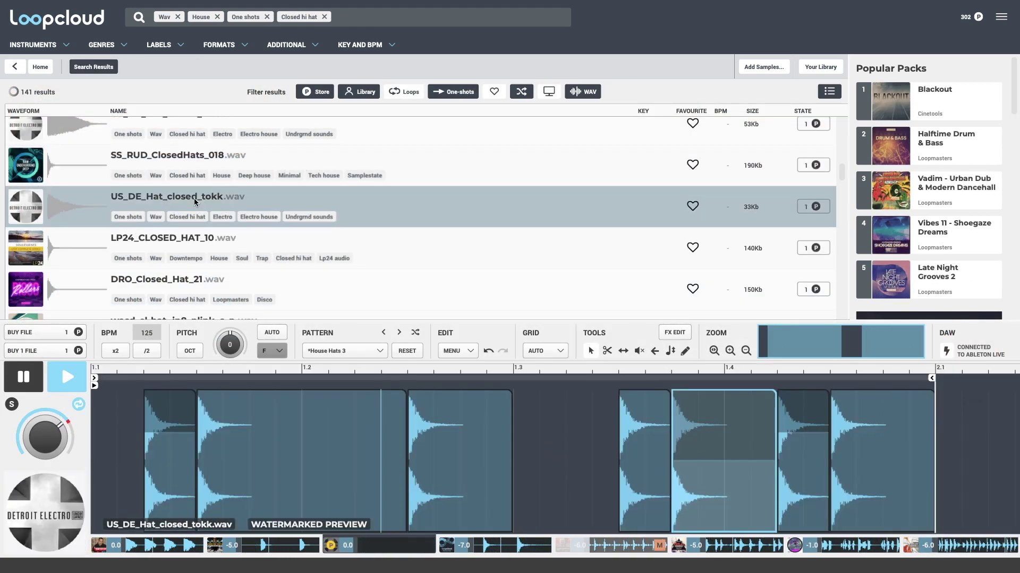
left_click(189, 240)
scroll(187, 236, "down", 1)
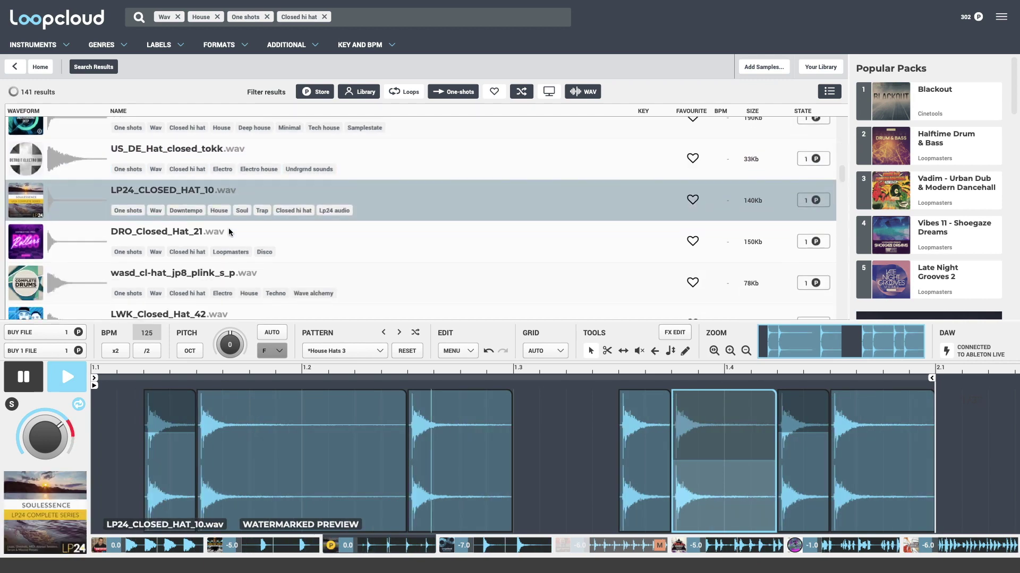
left_click(187, 234)
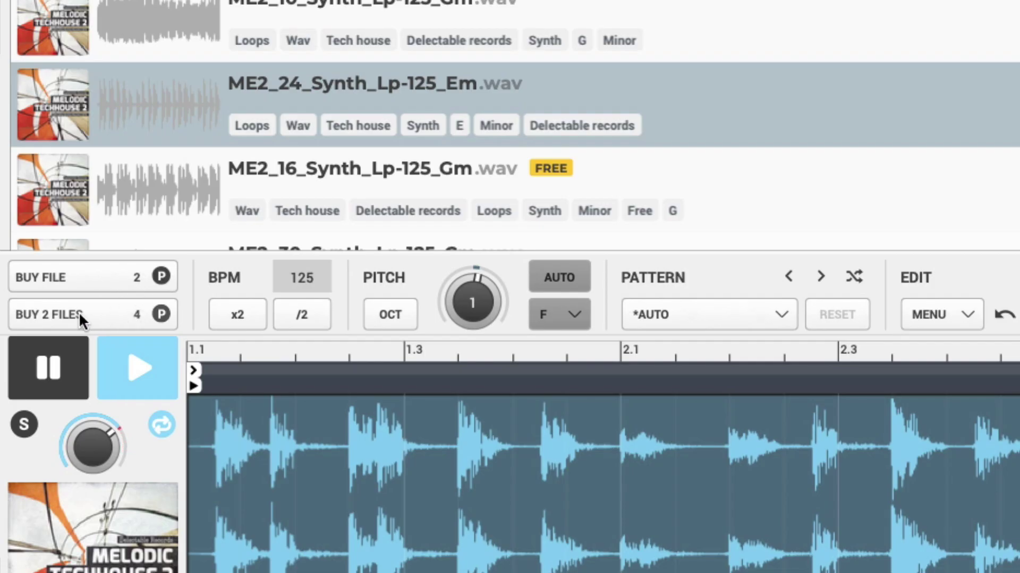
left_click(79, 313)
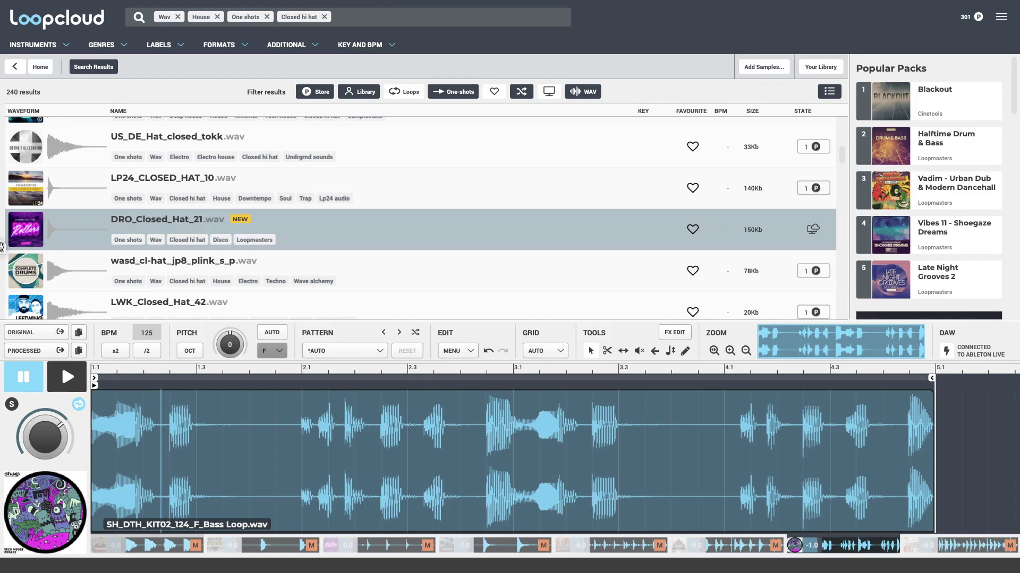
- Drop the bass loop onto Ableton's BASS track and load ME2_24_Synth_Lp-125_Em in the player
left_click_drag(1, 246, 616, 43)
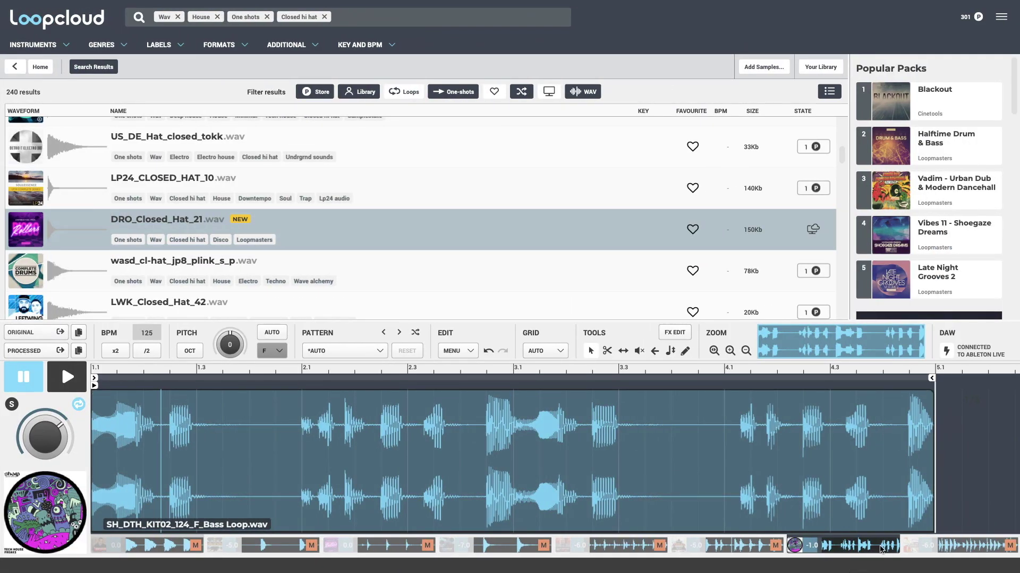
left_click(929, 545)
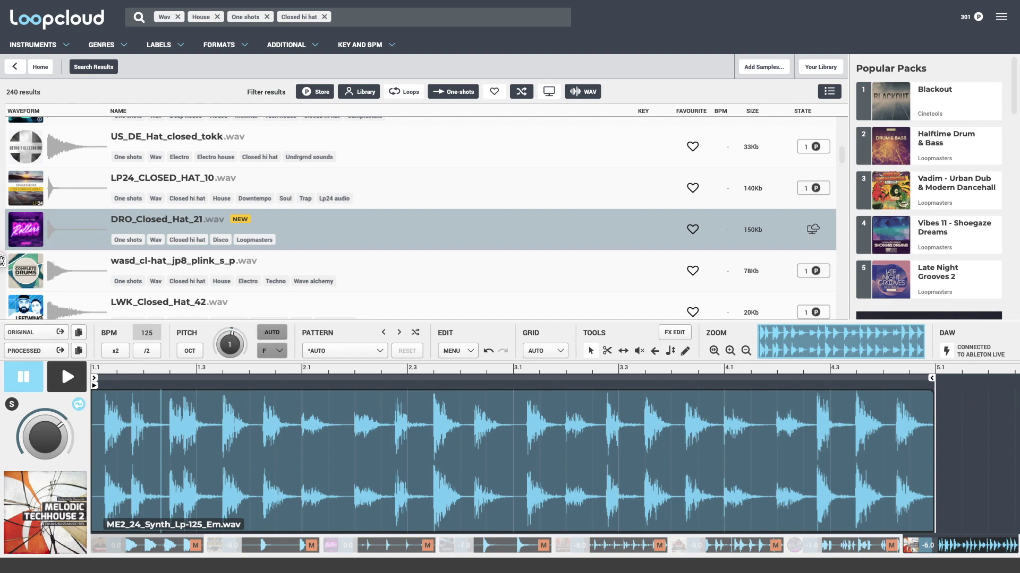
- Drop the ME2_24_Synth_Lp-125_Em loop into Ableton's 'Drop Files and Devices Here' area
left_click_drag(1, 260, 698, 42)
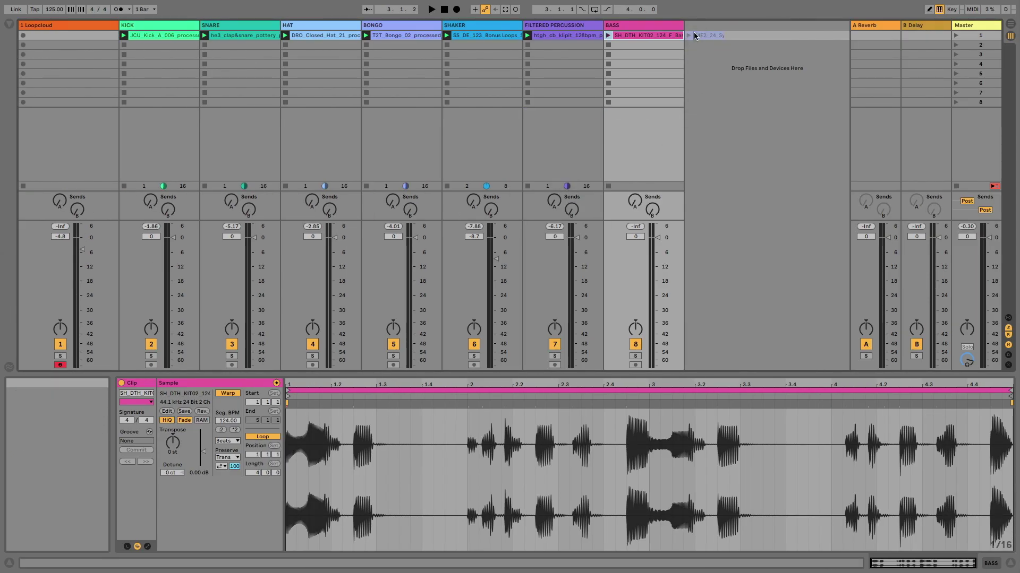